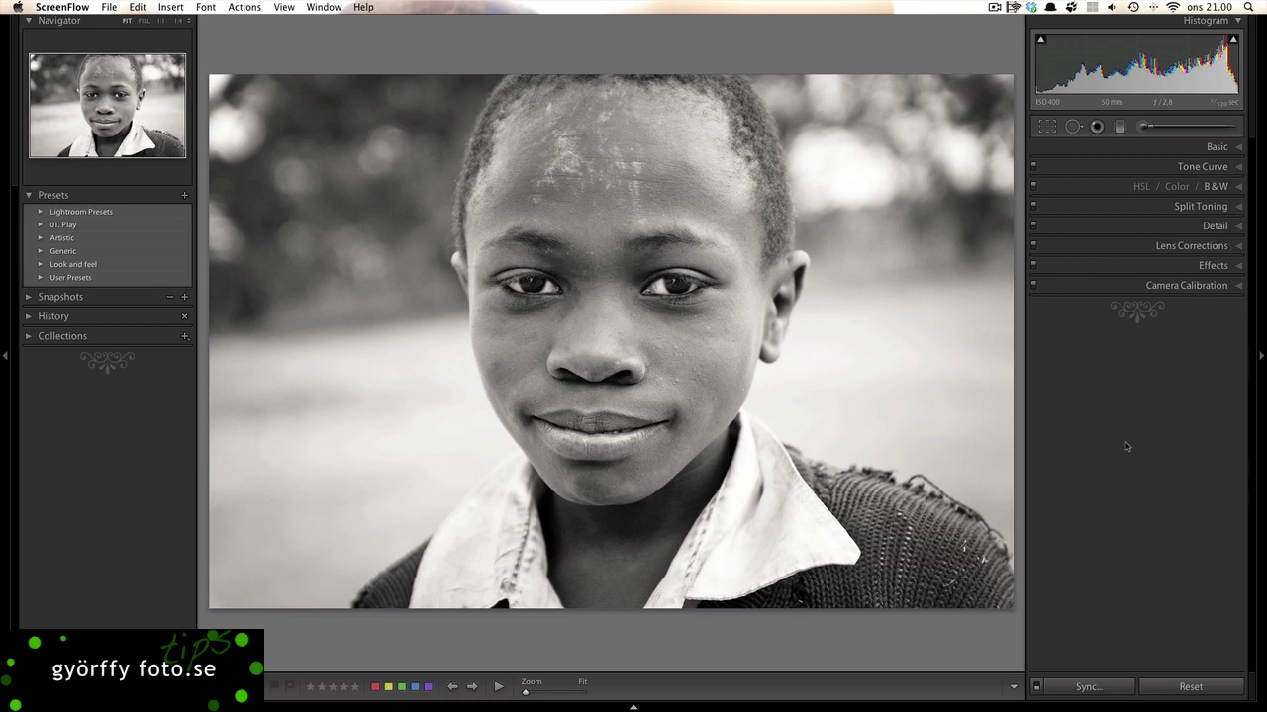
Show the portrait full screen in Lightroom with the side panels hidden
{"action": "key", "text": "shift+f"}
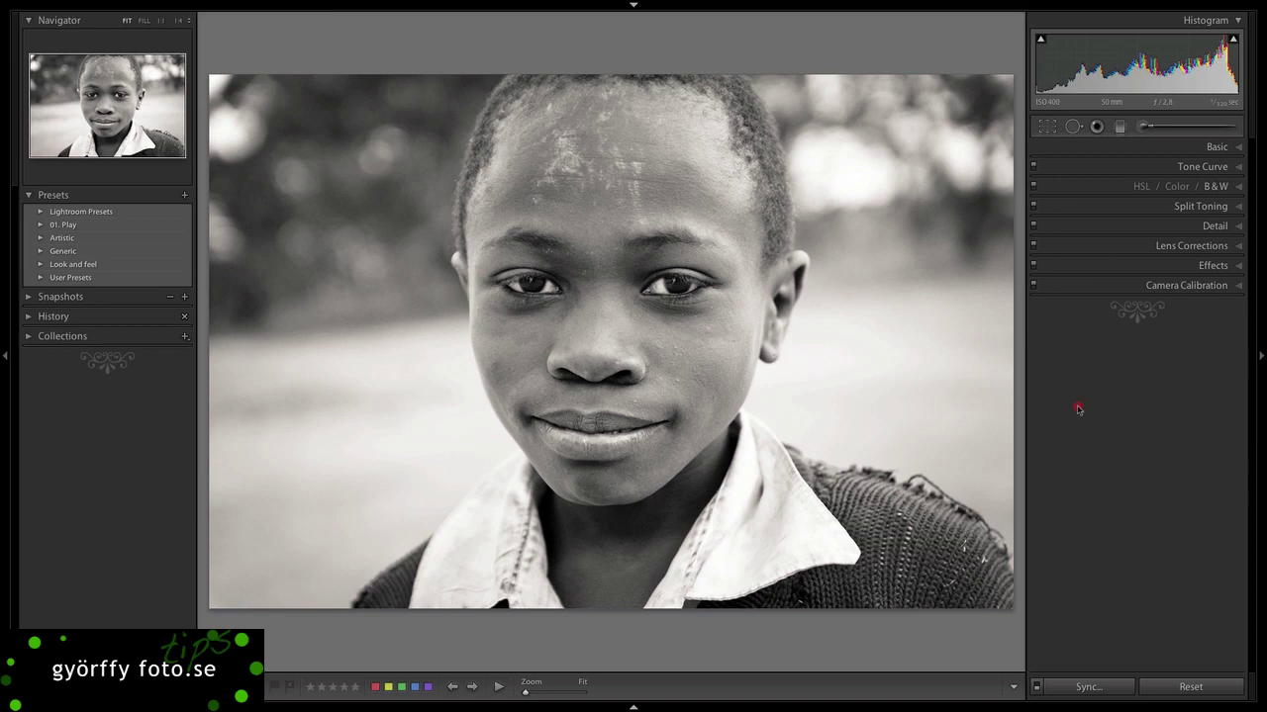
{"action": "left_click", "coordinate": [1076, 405]}
{"action": "key", "text": "shift+Tab"}
View the colour original beside the black-and-white version, then return to the single Develop view
{"action": "key", "text": "y"}
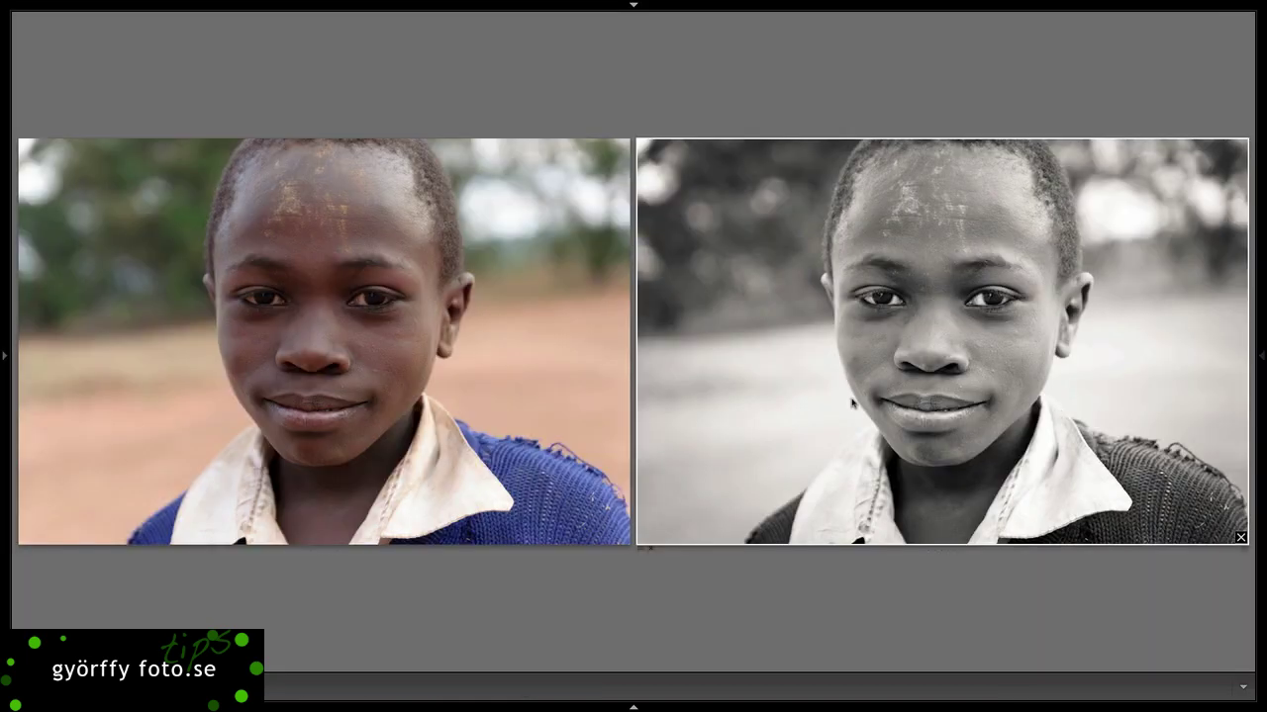
{"action": "left_click", "coordinate": [318, 315]}
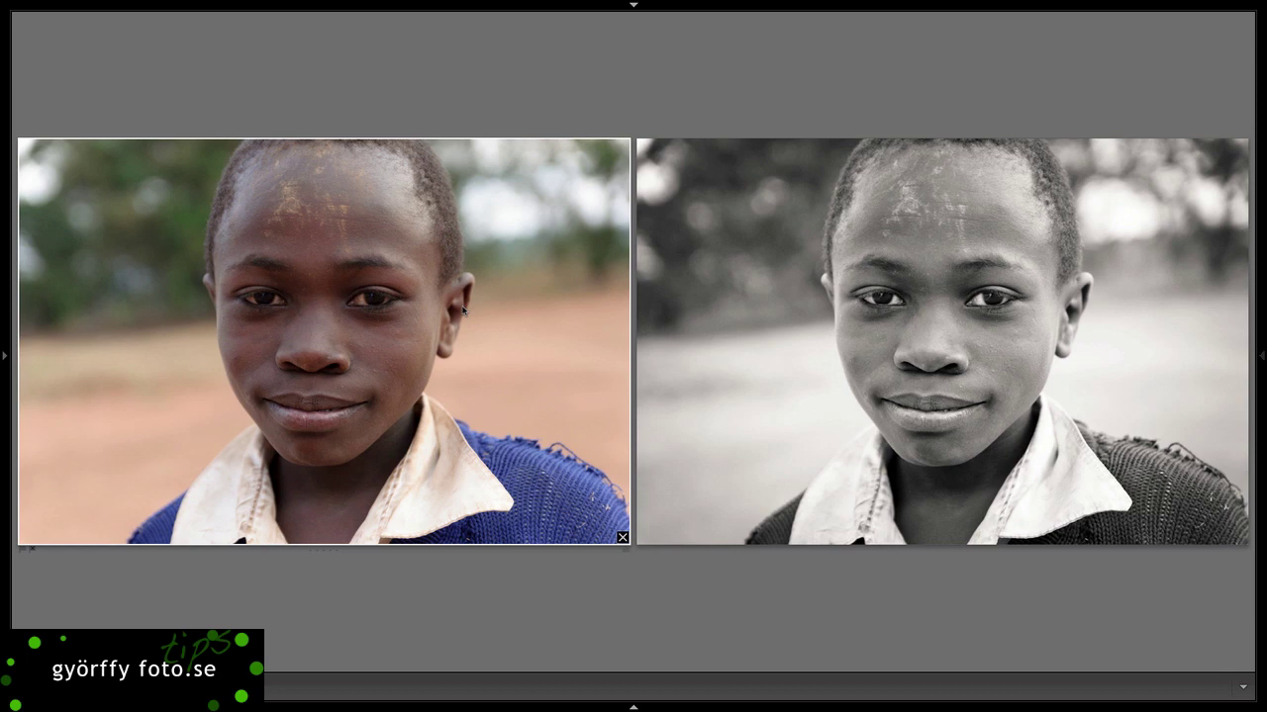
{"action": "left_click", "coordinate": [800, 428]}
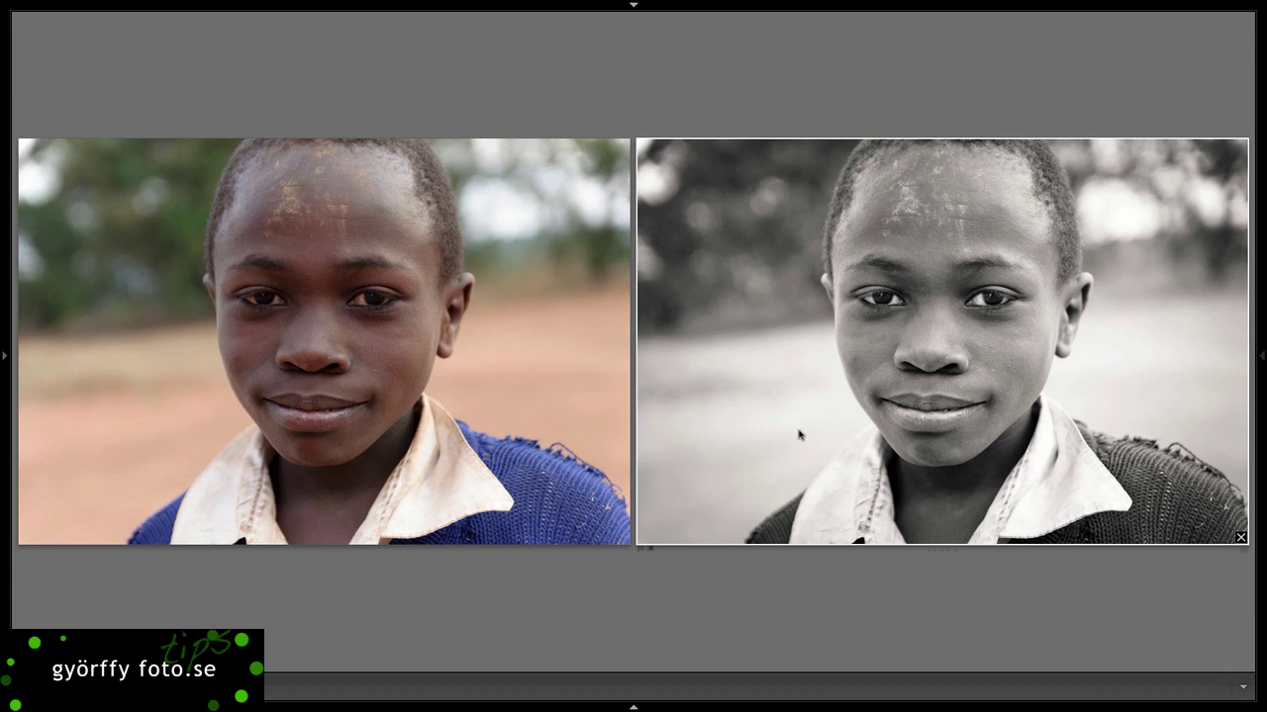
{"action": "key", "text": "d"}
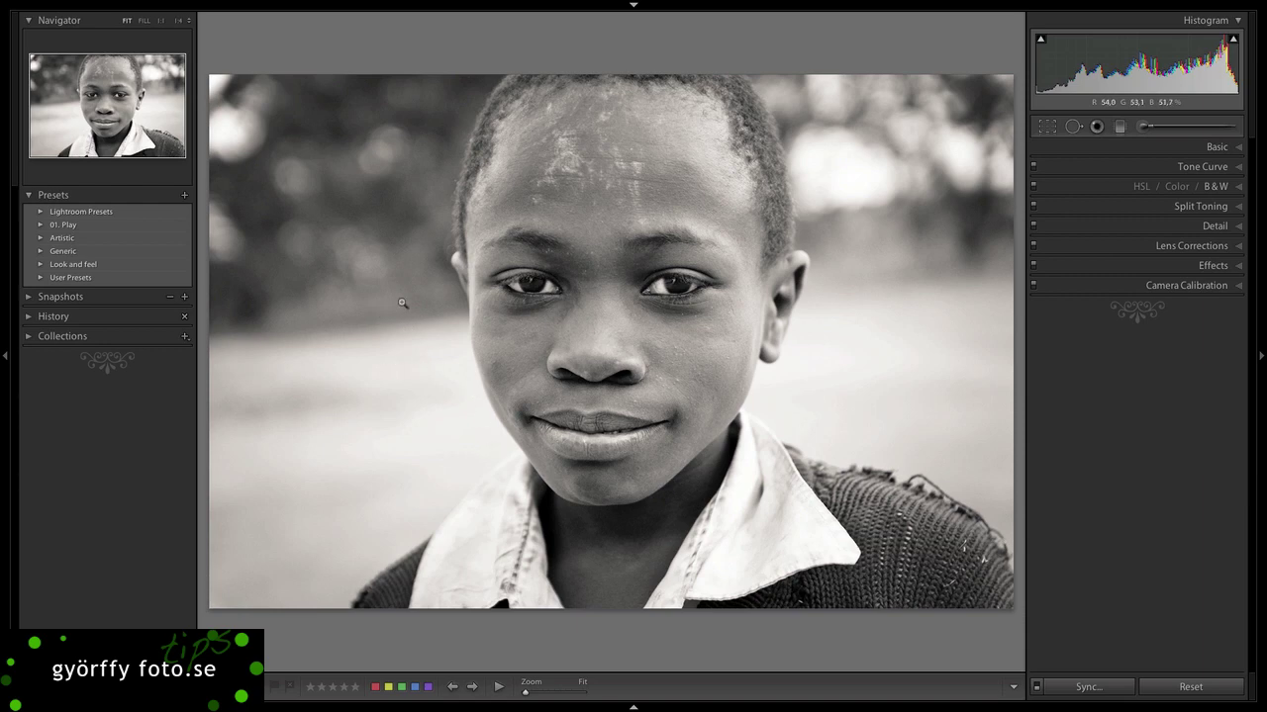
{"action": "right_click", "coordinate": [517, 298]}
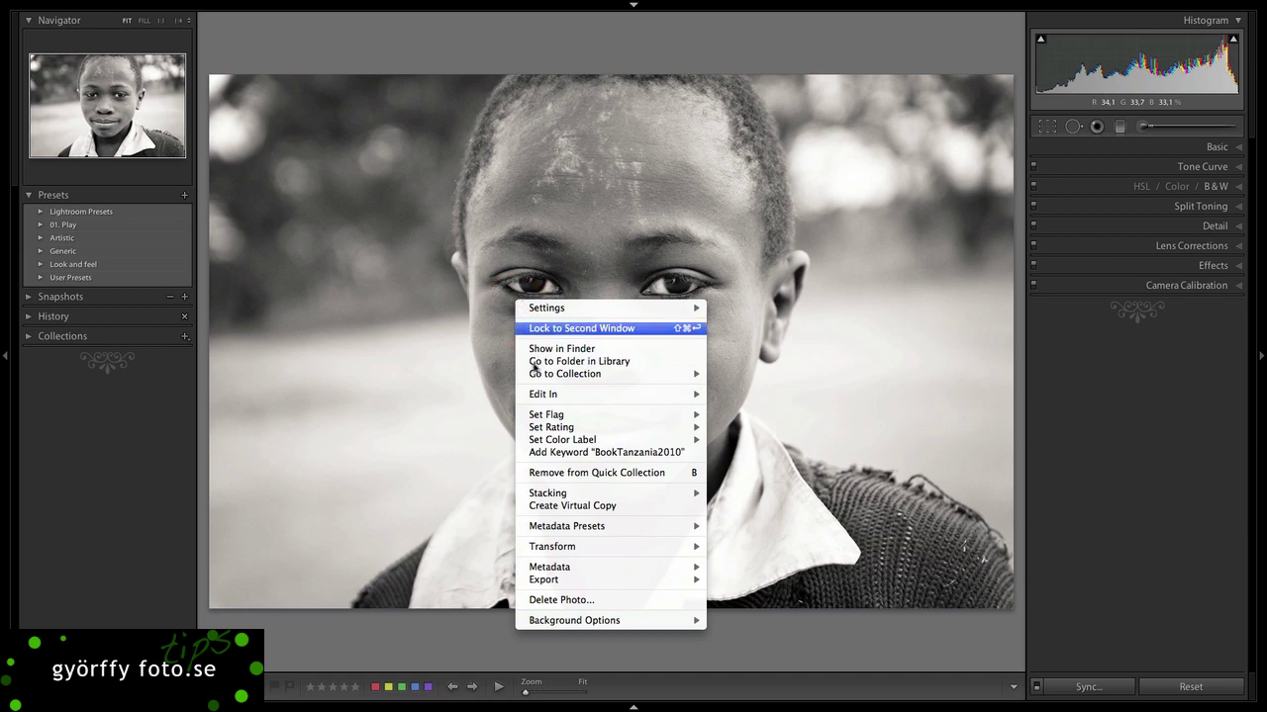
{"action": "mouse_move", "coordinate": [554, 580]}
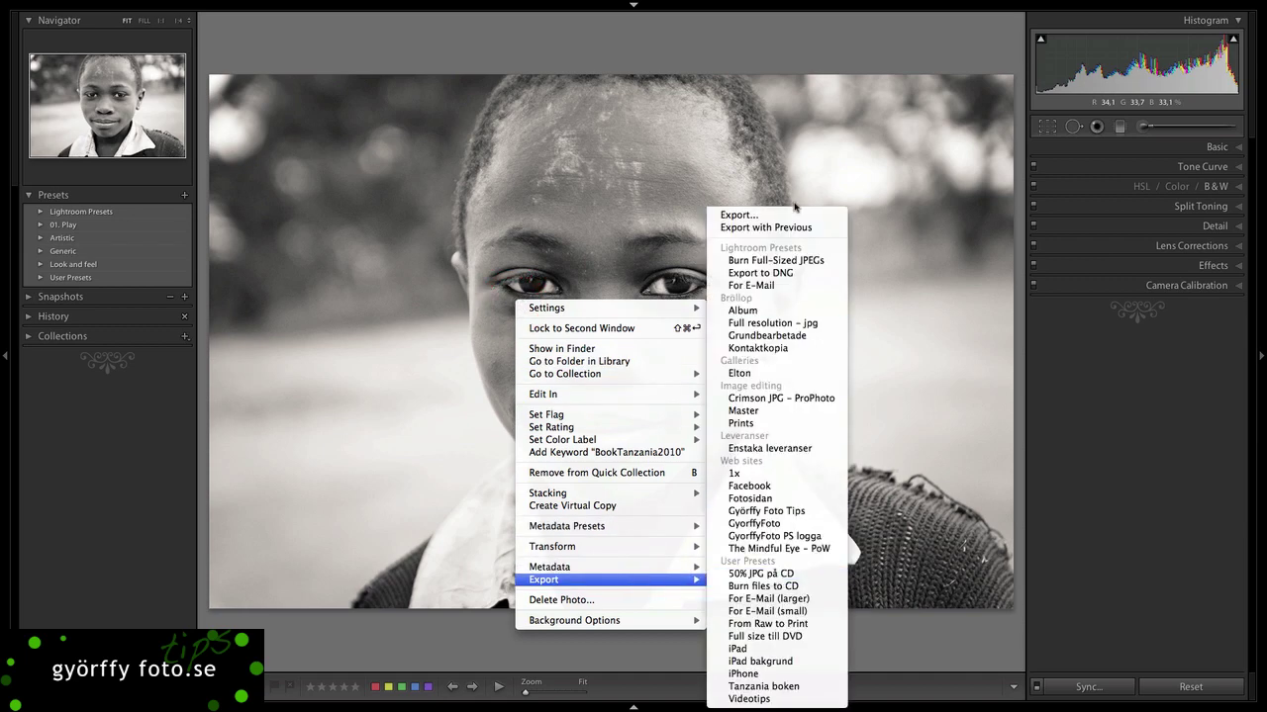
{"action": "left_click", "coordinate": [789, 215]}
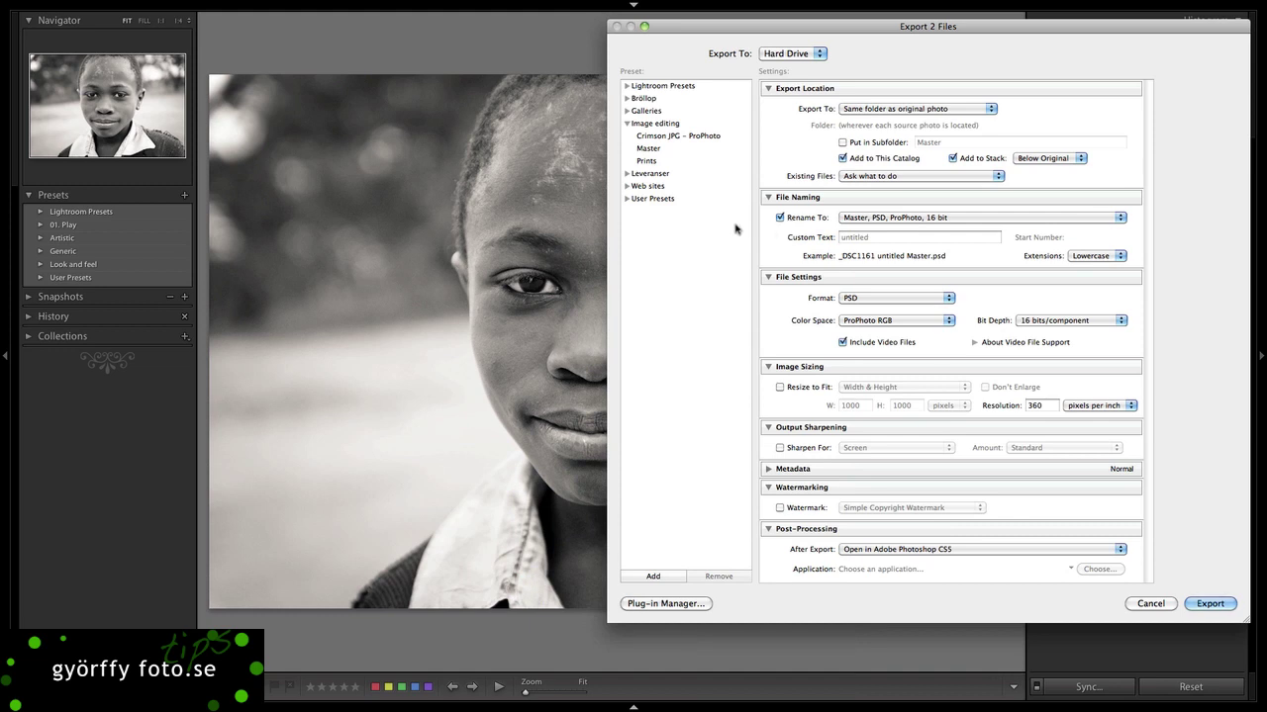
{"action": "left_click", "coordinate": [691, 150]}
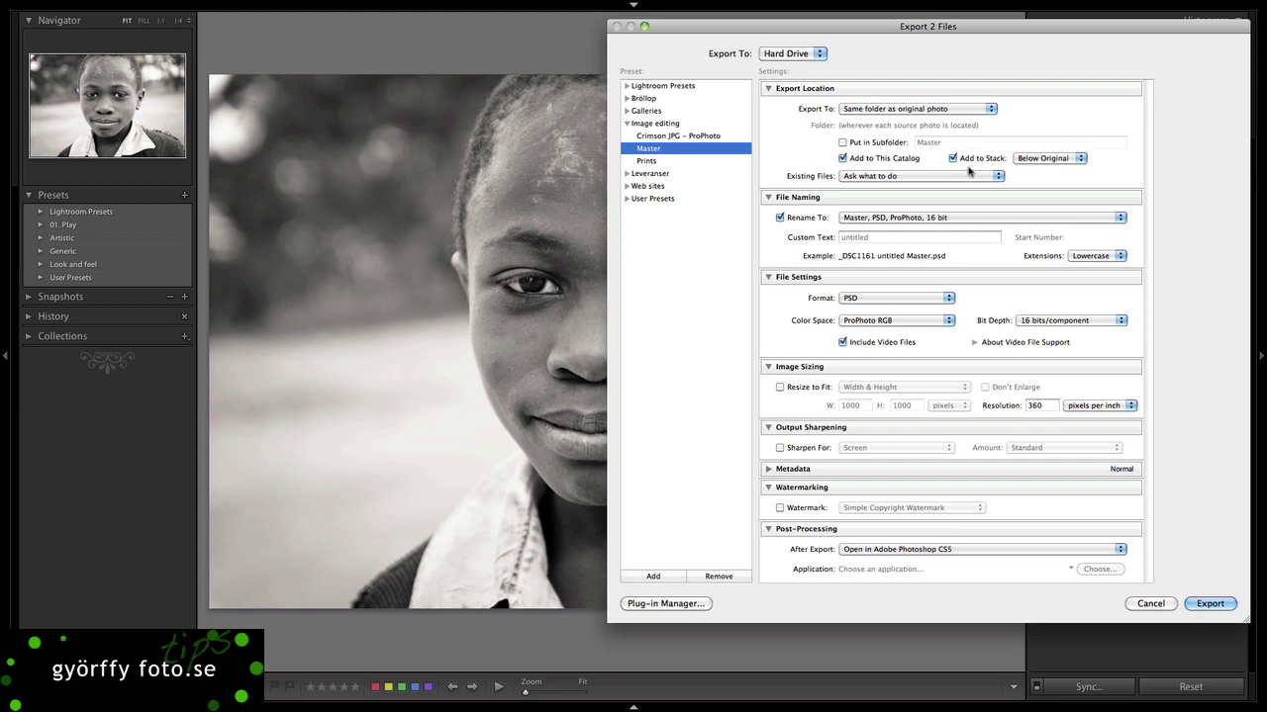
{"action": "left_click", "coordinate": [940, 237]}
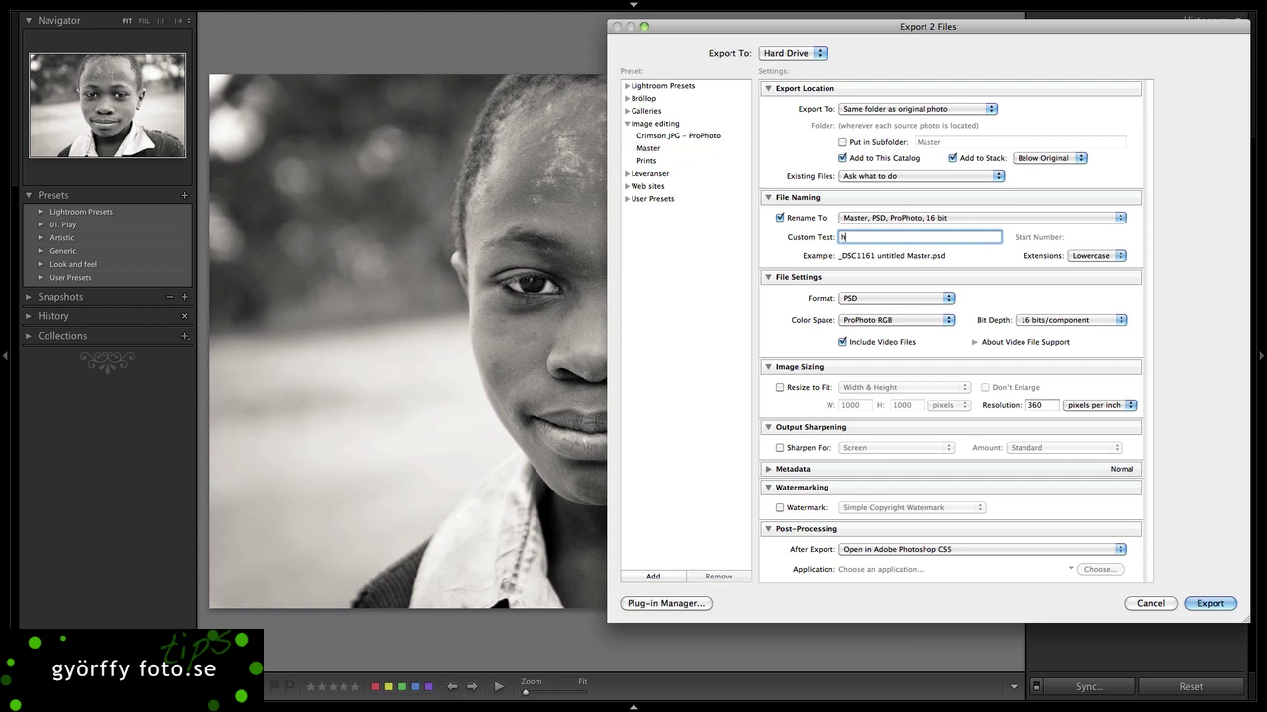
{"action": "type", "text": "hiasadasd"}
{"action": "left_click", "coordinate": [1157, 605]}
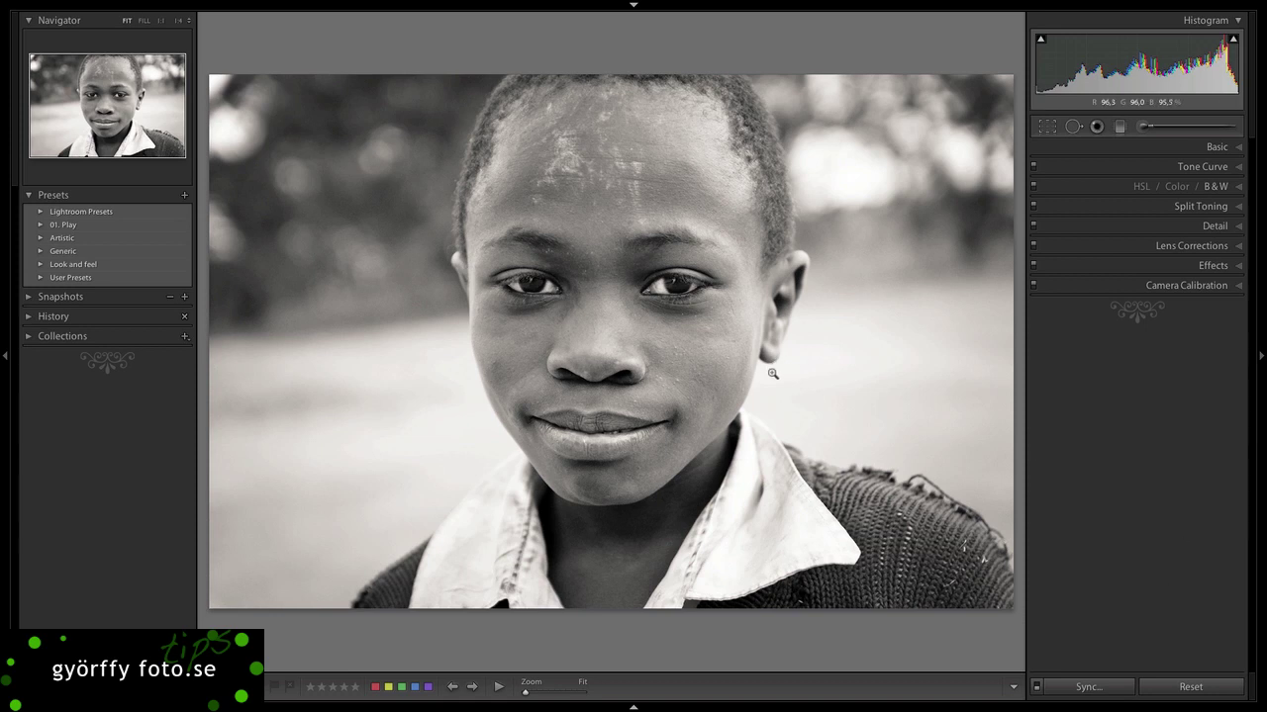
Switch to Photoshop CS5 to show the black-and-white portrait Master PSD
{"action": "key", "text": "super+Tab"}
{"action": "key", "text": "super+Tab"}
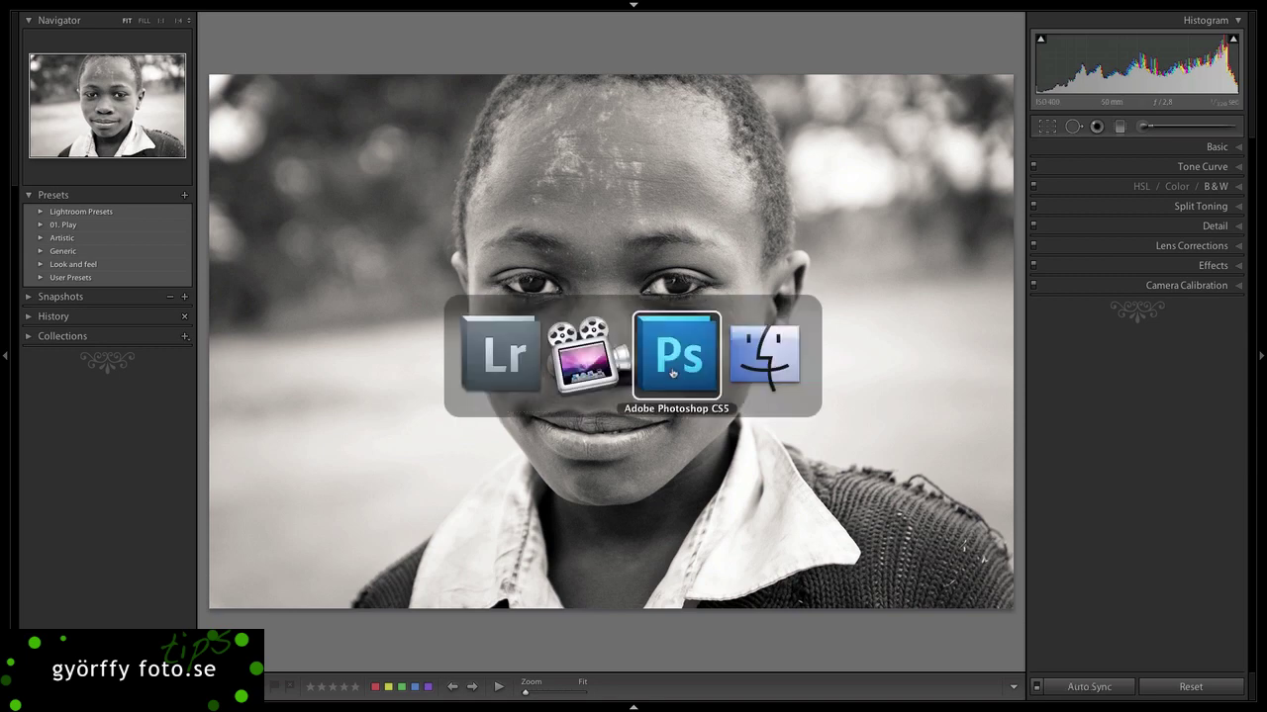
{"action": "left_click", "coordinate": [672, 373]}
{"action": "left_click", "coordinate": [1206, 532]}
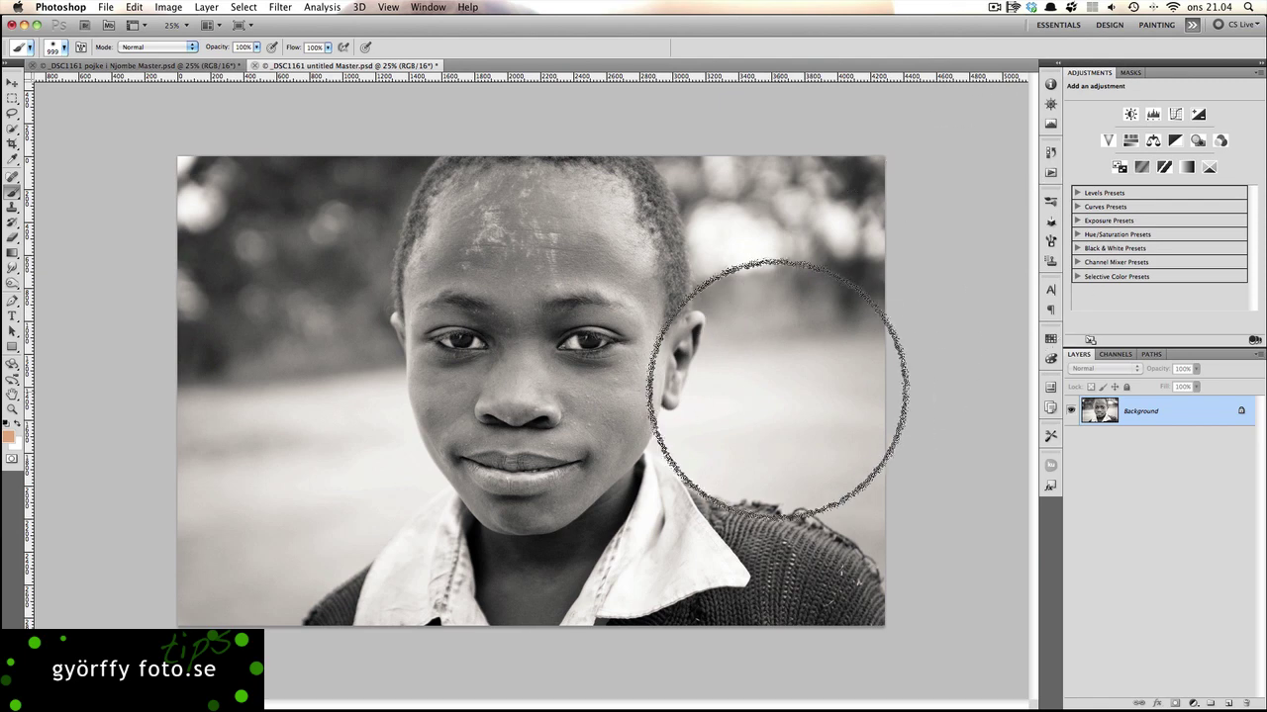
Run the 'Add initial layers' action and select the resulting Background copy layer
{"action": "left_click_drag", "start_coordinate": [767, 324], "coordinate": [713, 329]}
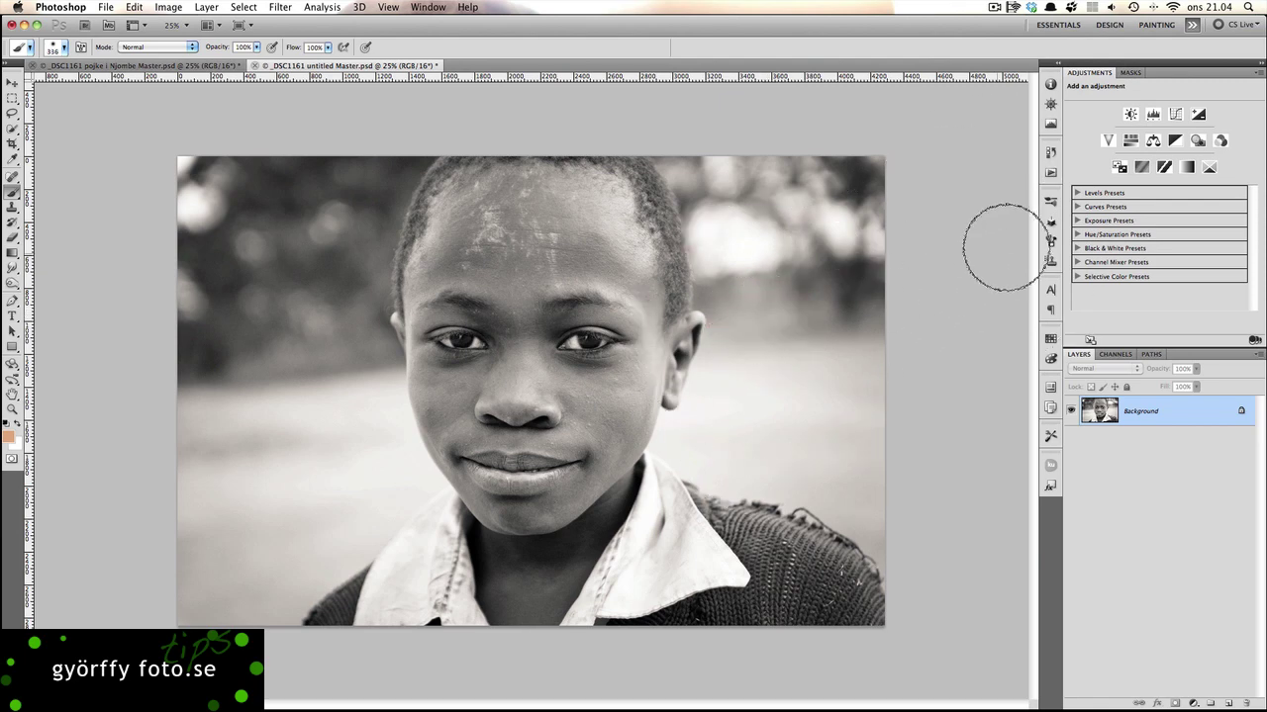
{"action": "left_click", "coordinate": [1051, 173]}
{"action": "left_click", "coordinate": [876, 214]}
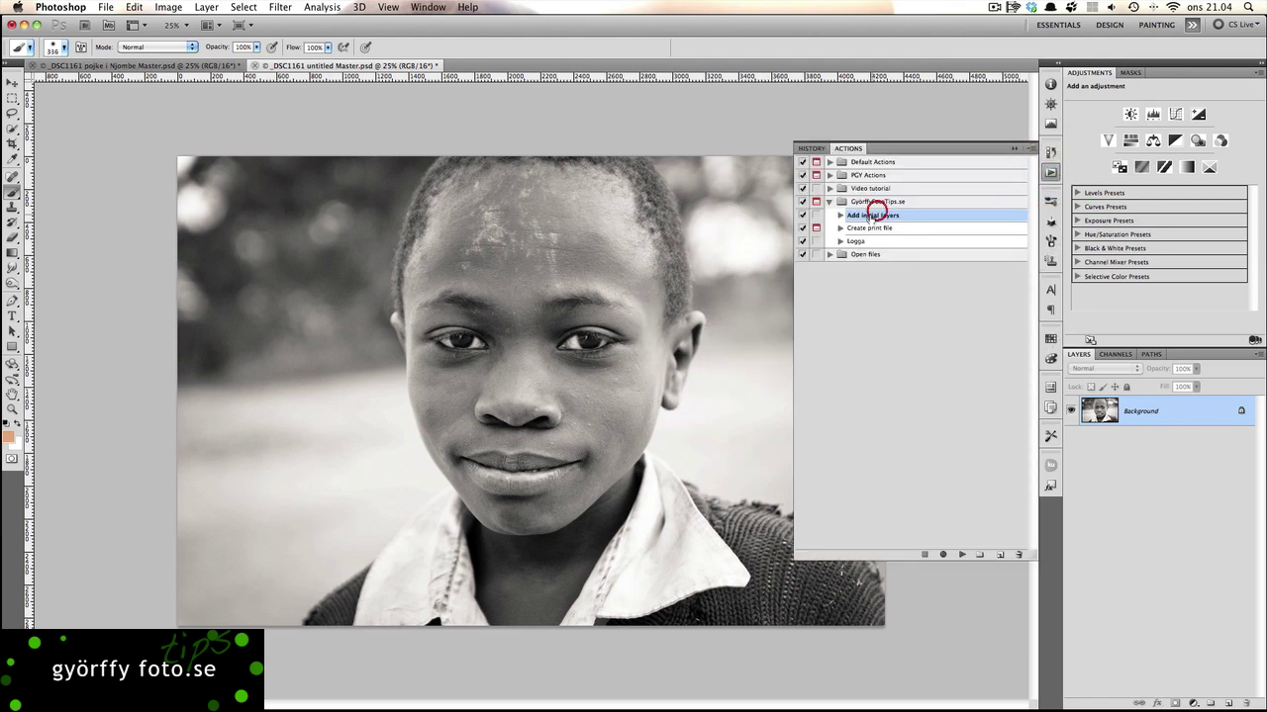
{"action": "left_click", "coordinate": [961, 555]}
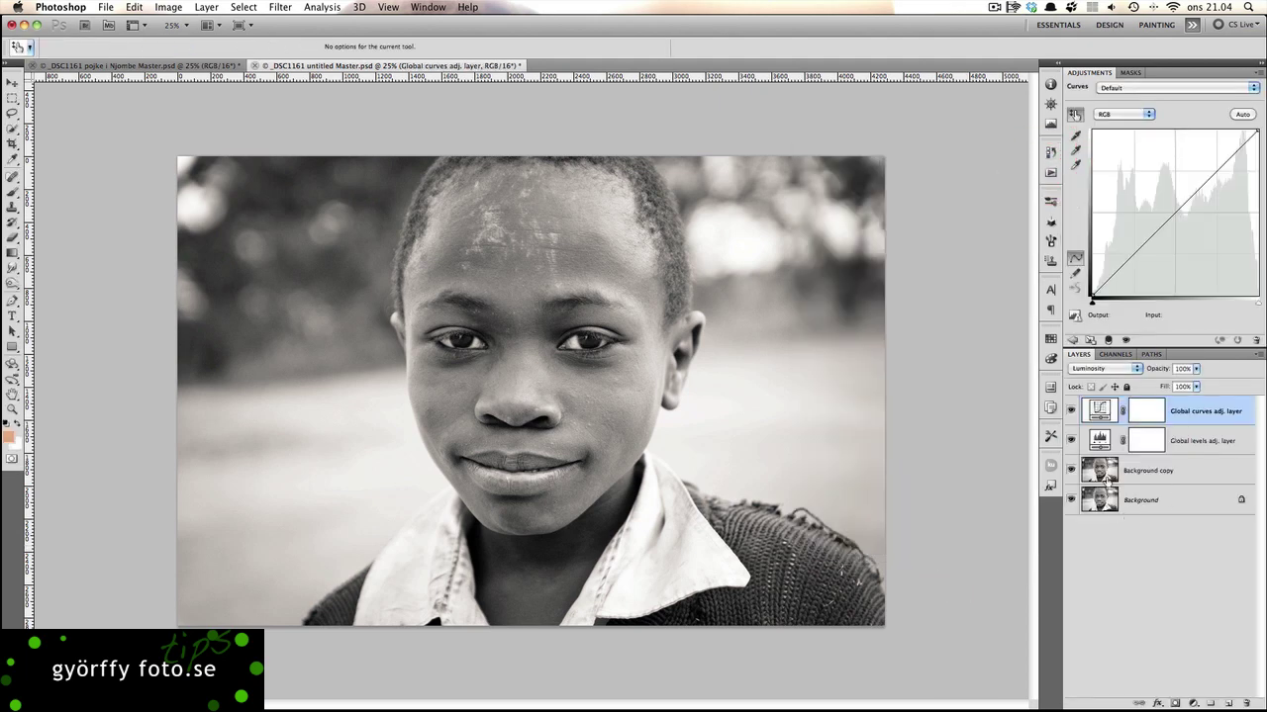
{"action": "left_click", "coordinate": [1168, 479]}
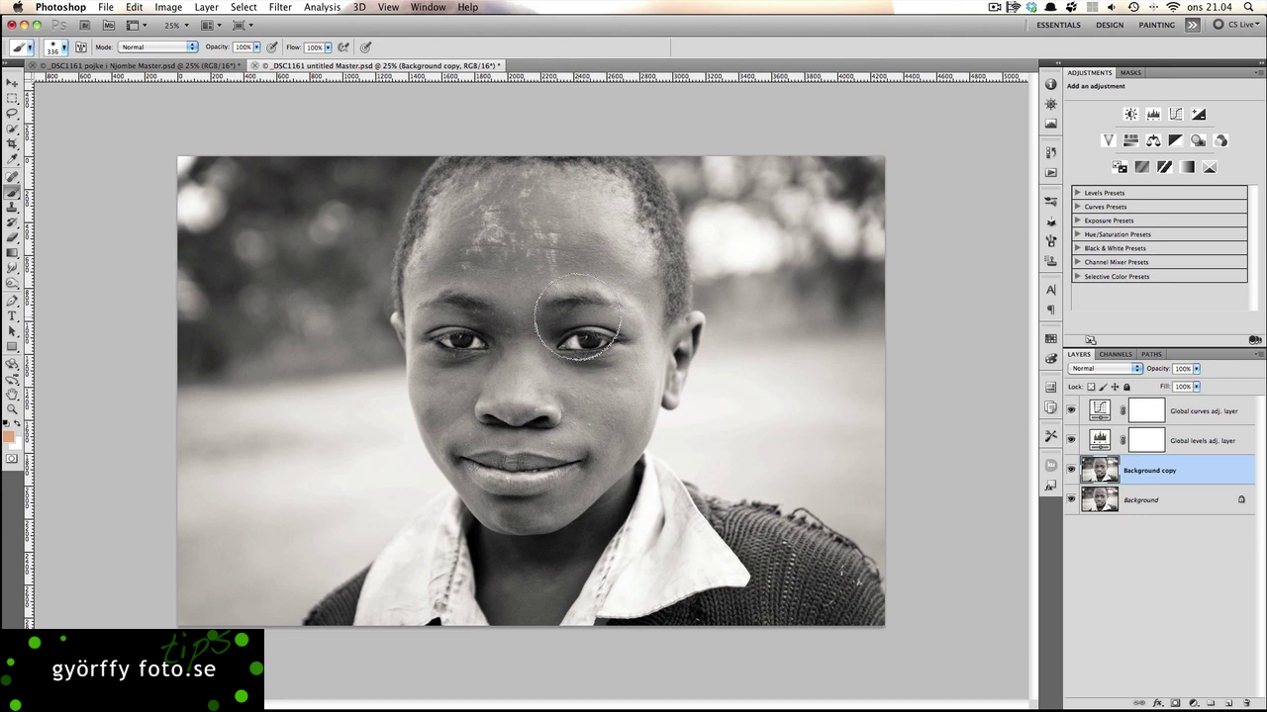
{"action": "left_click_drag", "start_coordinate": [579, 318], "coordinate": [524, 319]}
Rectangle-select the left part of the portrait and copy it to a new Layer 1
{"action": "key", "text": "m"}
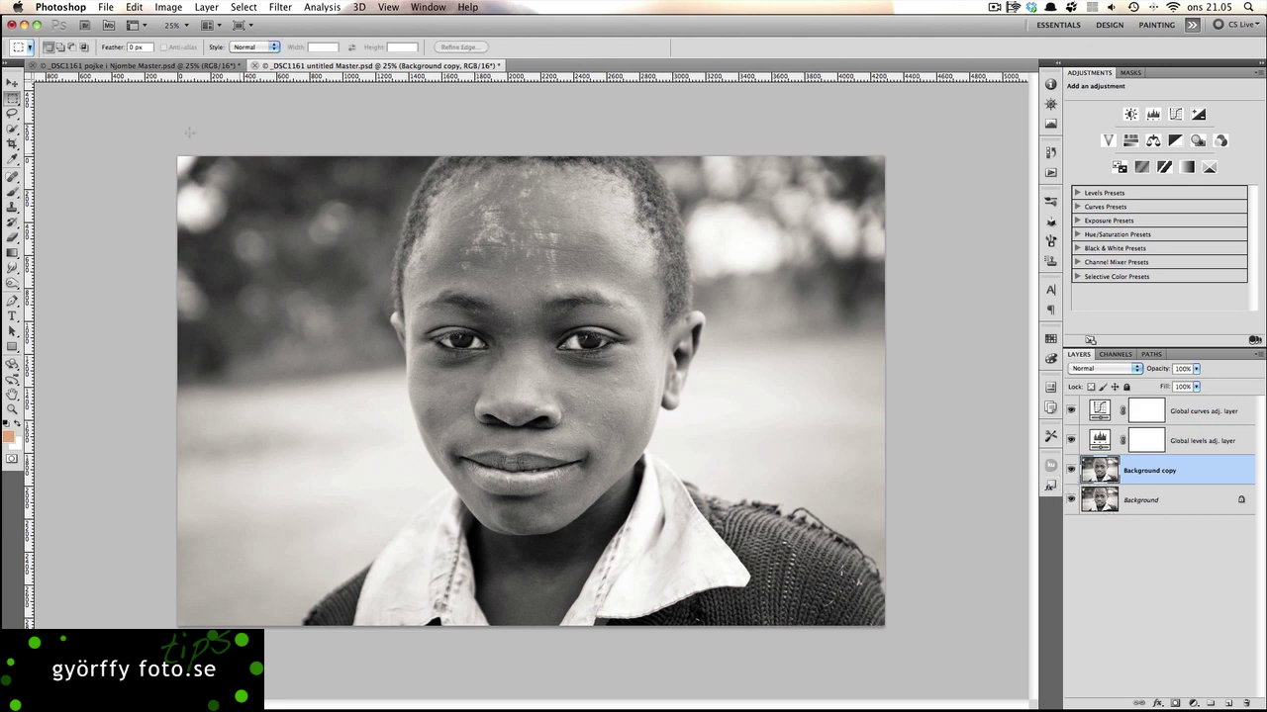
{"action": "left_click", "coordinate": [12, 100]}
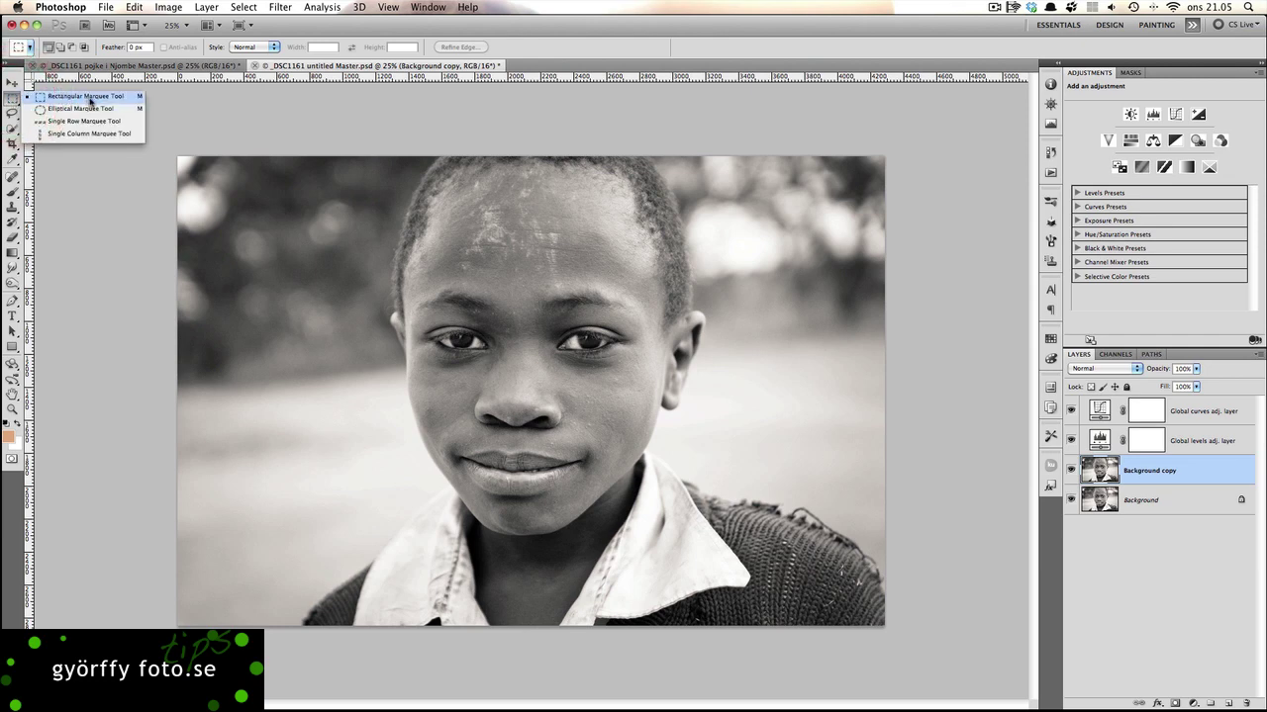
{"action": "left_click", "coordinate": [89, 98]}
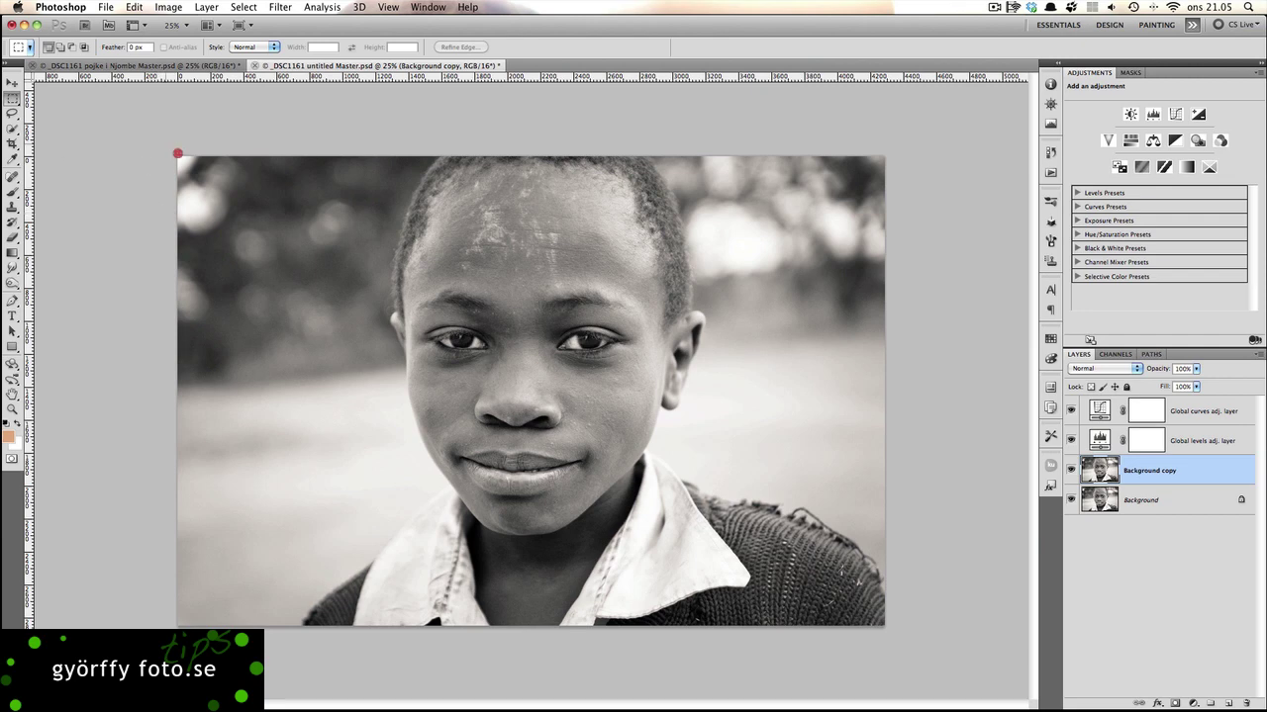
{"action": "left_click_drag", "start_coordinate": [177, 154], "coordinate": [457, 651]}
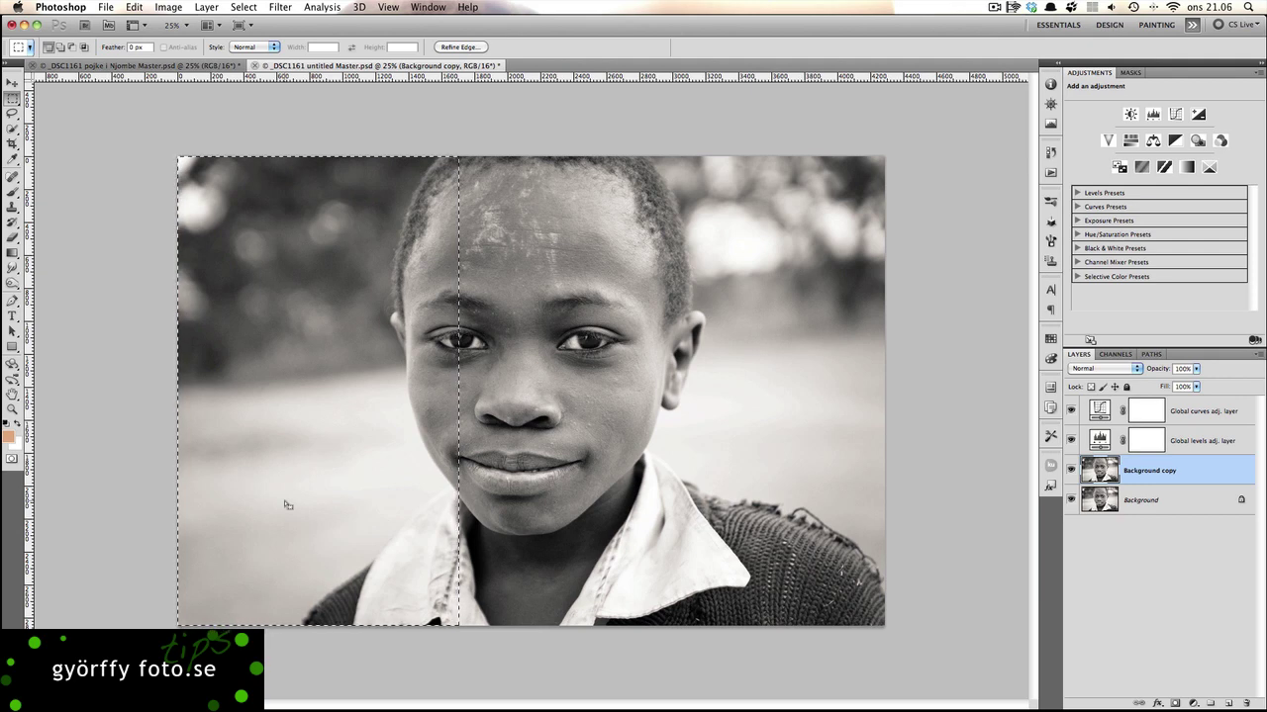
{"action": "key", "text": "ctrl+j"}
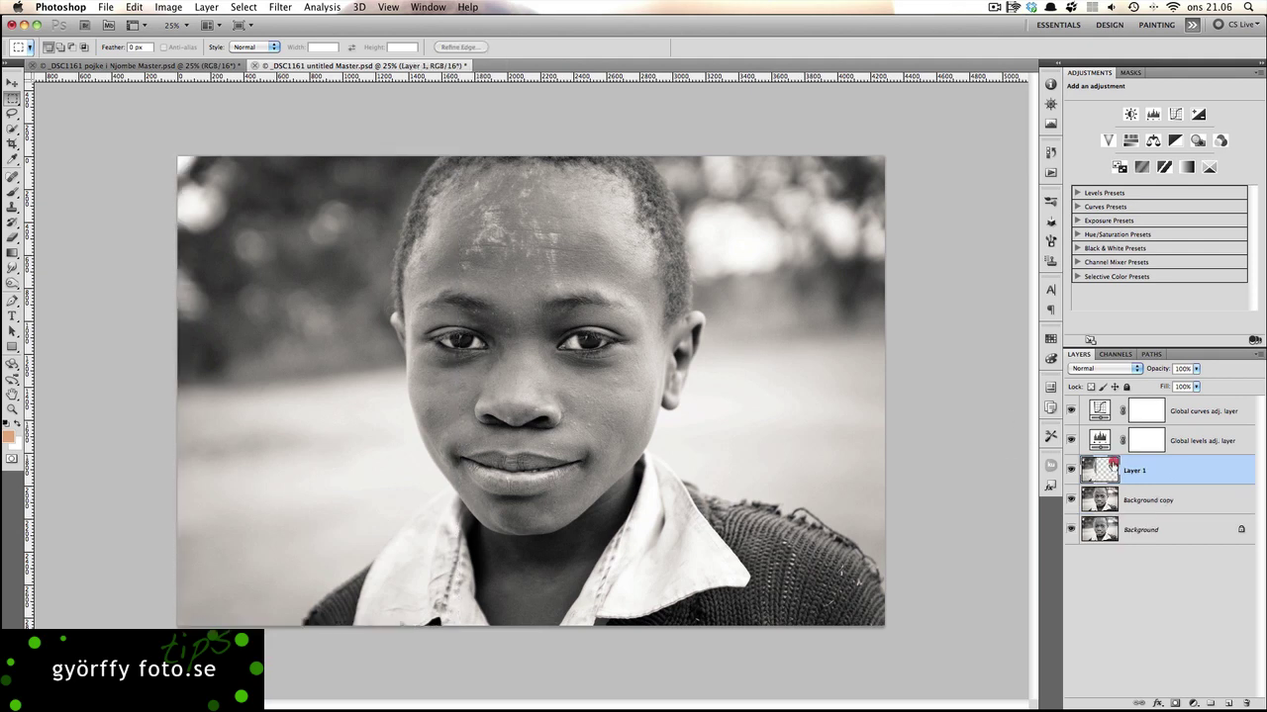
Check Layer 1 by viewing it alone, then show all layers again
{"action": "double_click", "coordinate": [1112, 463]}
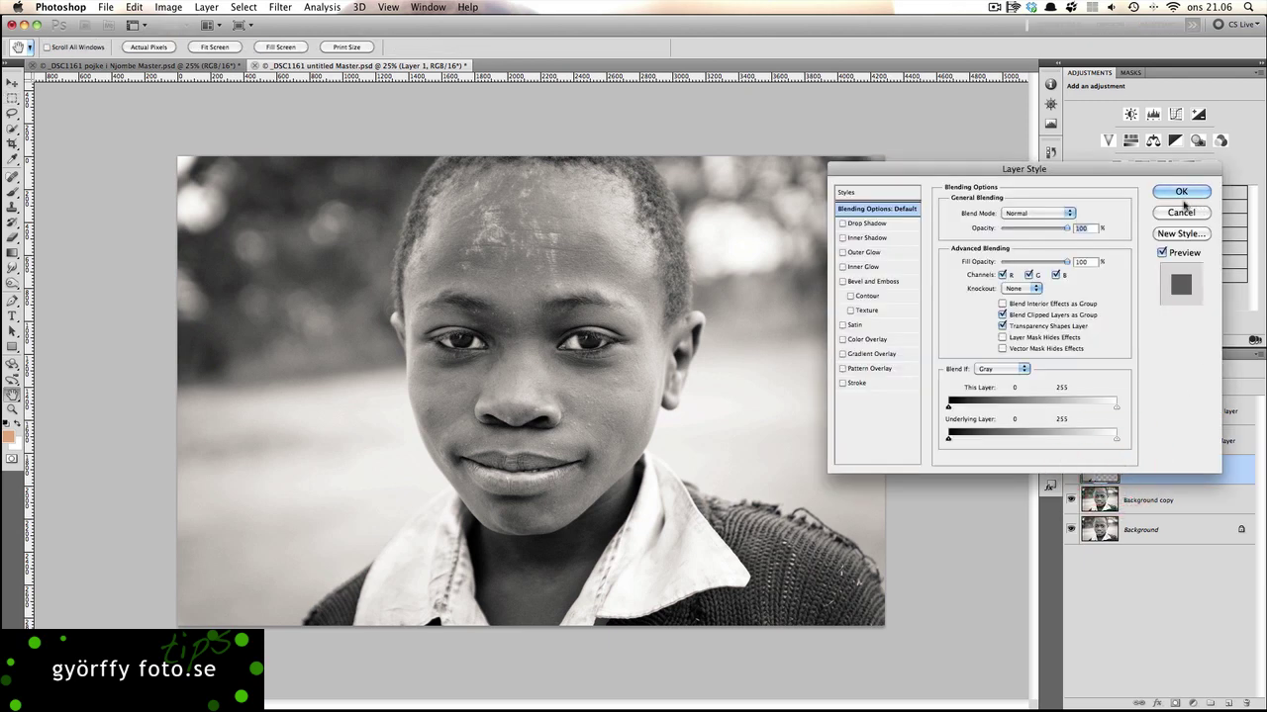
{"action": "left_click", "coordinate": [1181, 206]}
{"action": "left_click", "coordinate": [1105, 475]}
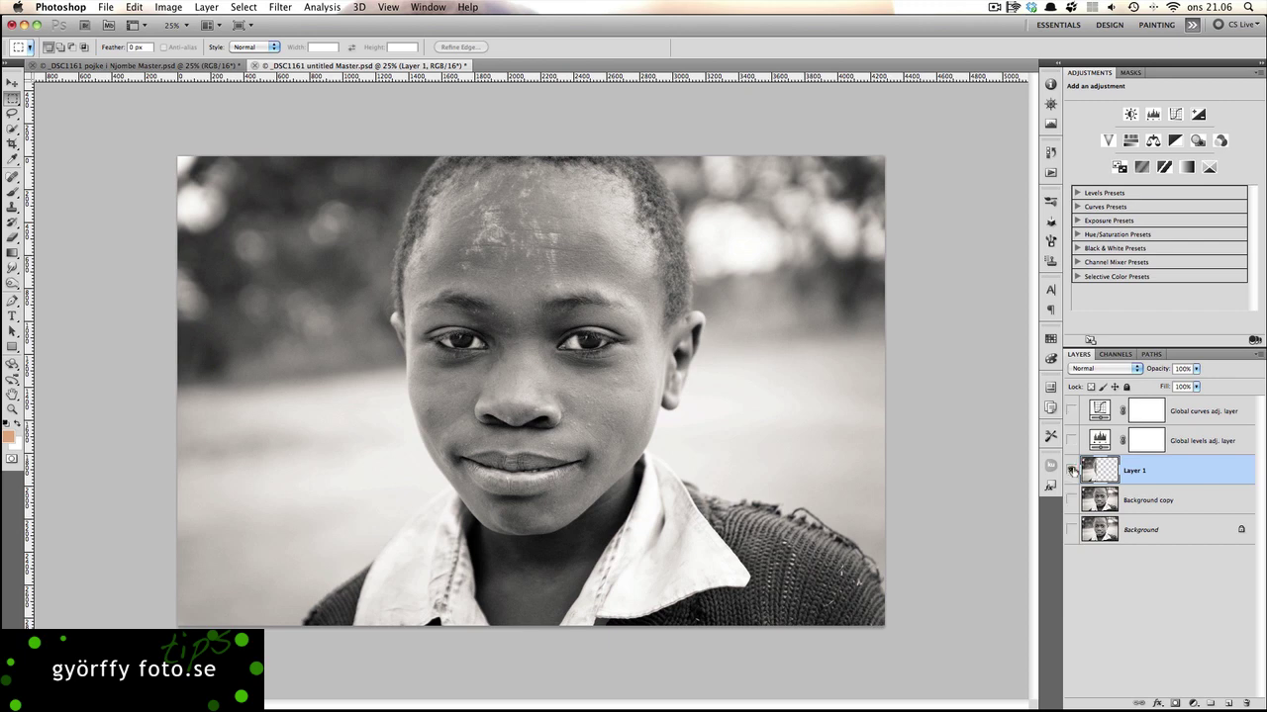
{"action": "left_click", "coordinate": [1070, 471], "text": "alt"}
{"action": "left_click", "coordinate": [1071, 470], "text": "alt"}
Widen the canvas by 30 percent, anchored right, with a black extension colour
{"action": "left_click", "coordinate": [169, 7]}
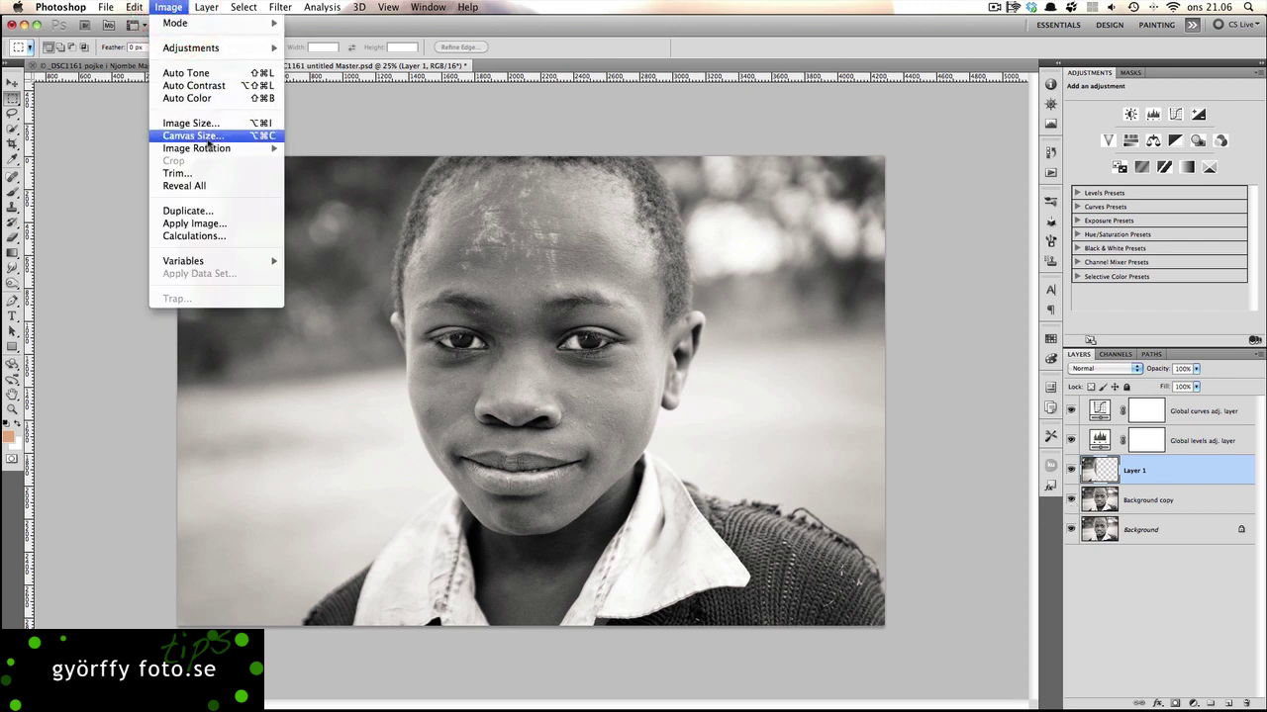
{"action": "left_click", "coordinate": [210, 136]}
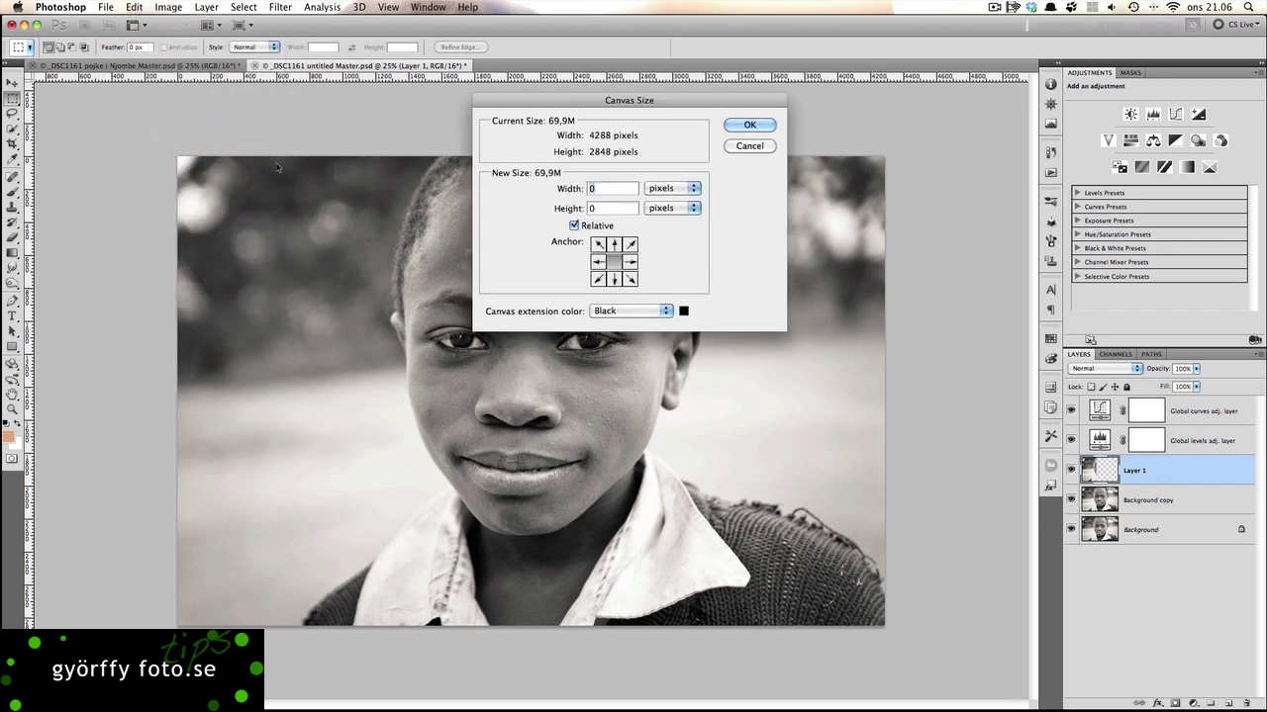
{"action": "left_click", "coordinate": [631, 261]}
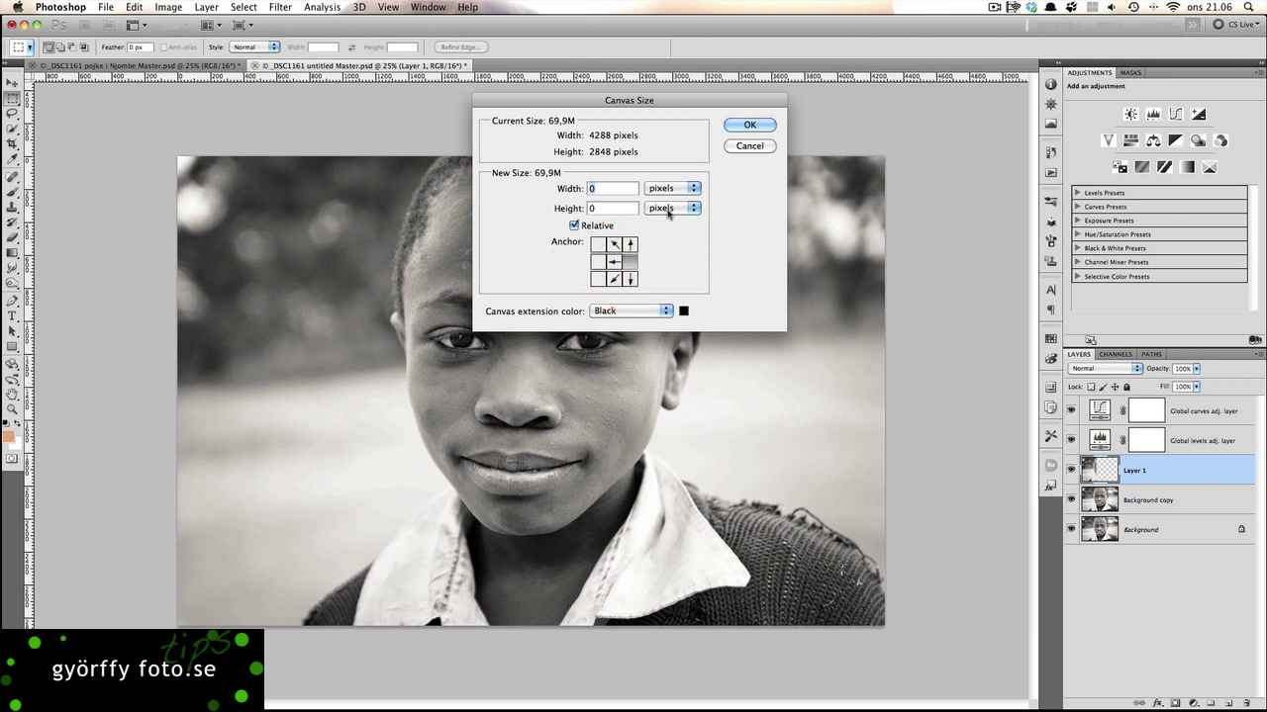
{"action": "left_click", "coordinate": [594, 188]}
{"action": "type", "text": "30"}
{"action": "left_click", "coordinate": [632, 262]}
{"action": "left_click", "coordinate": [595, 262]}
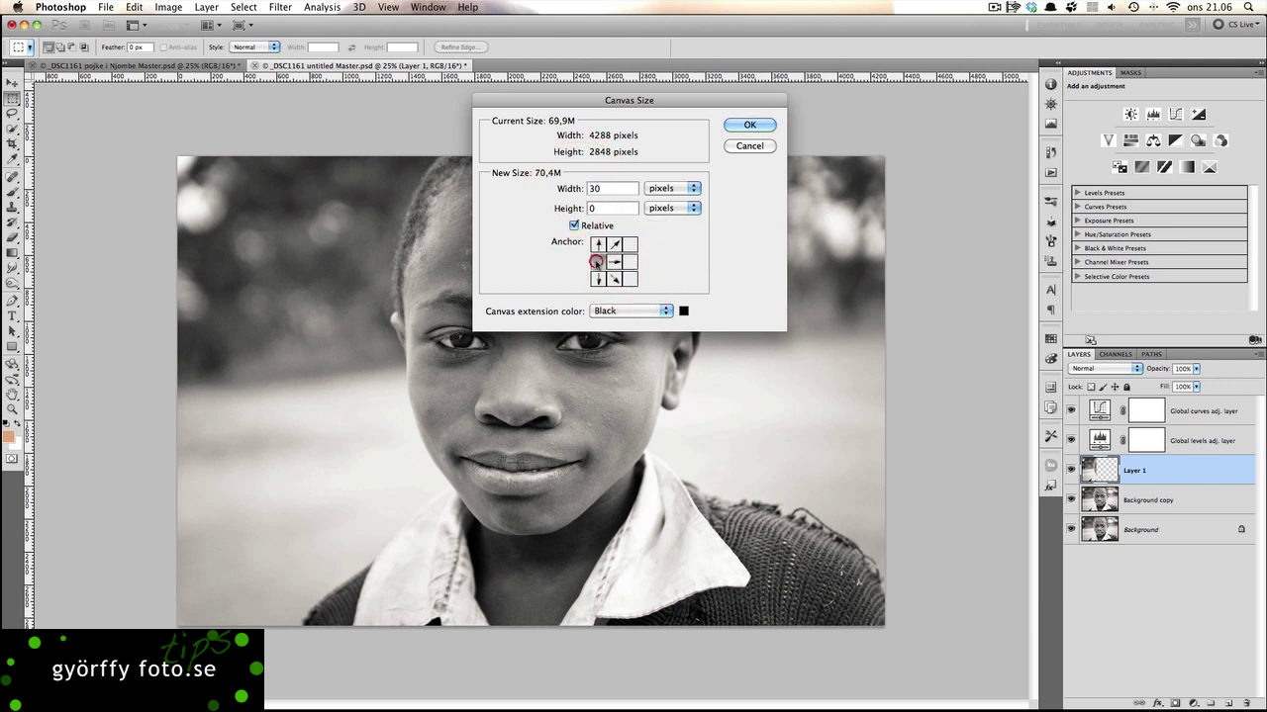
{"action": "left_click", "coordinate": [632, 262]}
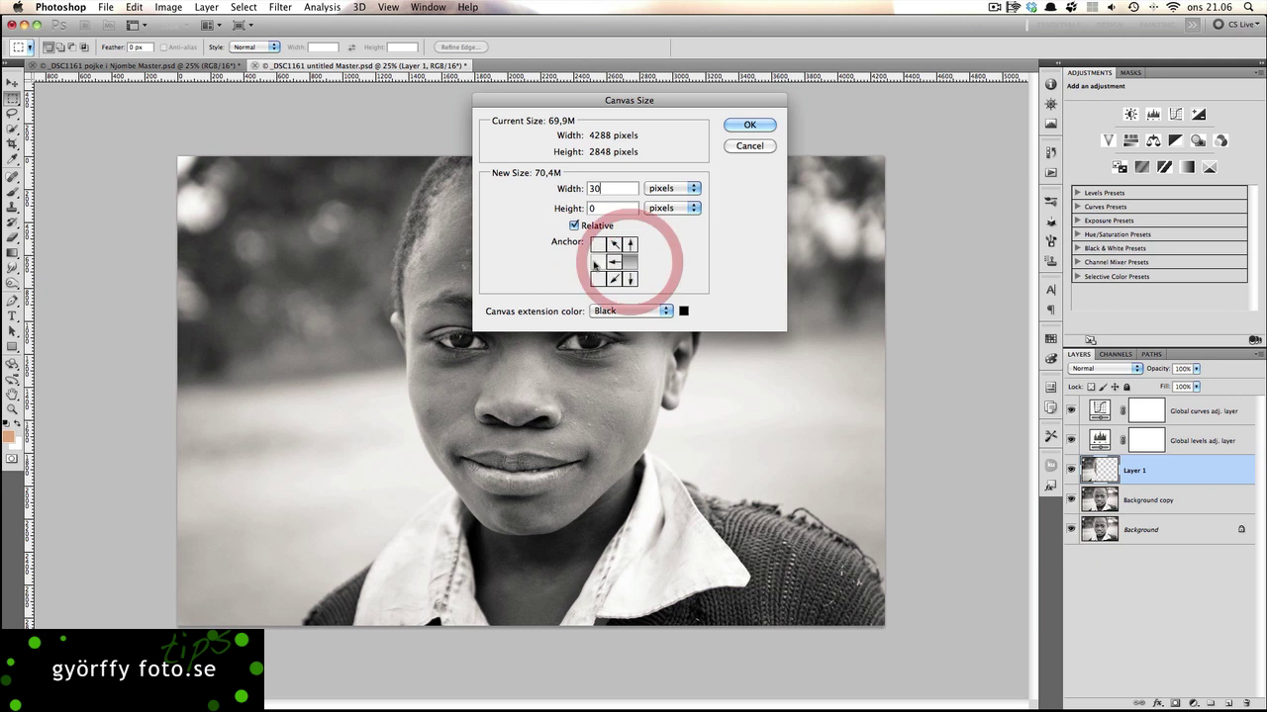
{"action": "left_click", "coordinate": [681, 188]}
{"action": "left_click", "coordinate": [680, 178]}
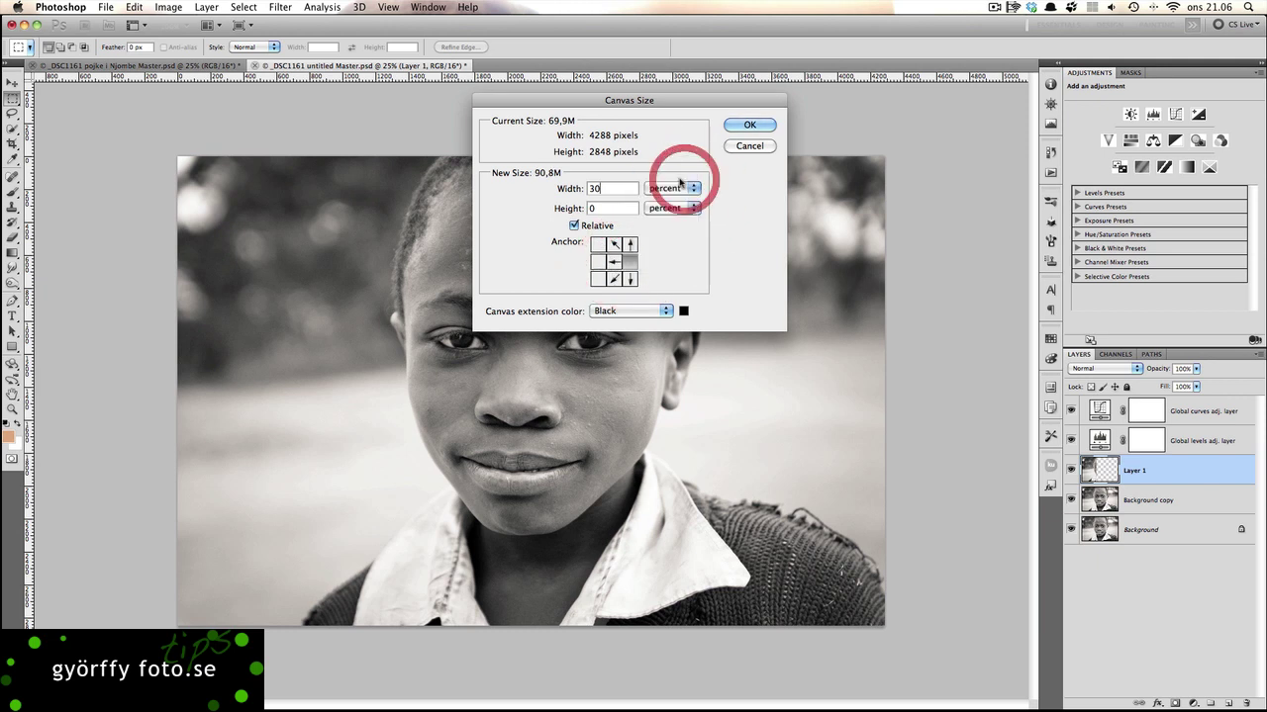
{"action": "left_click", "coordinate": [663, 310]}
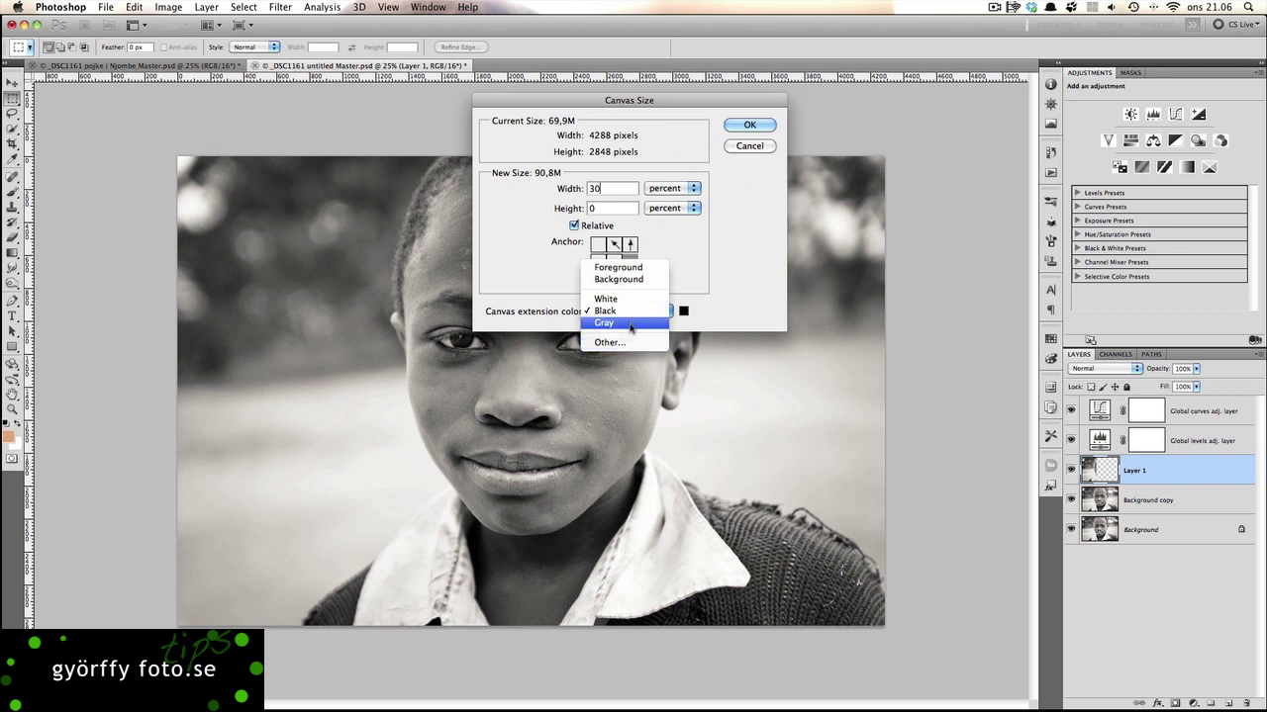
{"action": "left_click", "coordinate": [631, 327]}
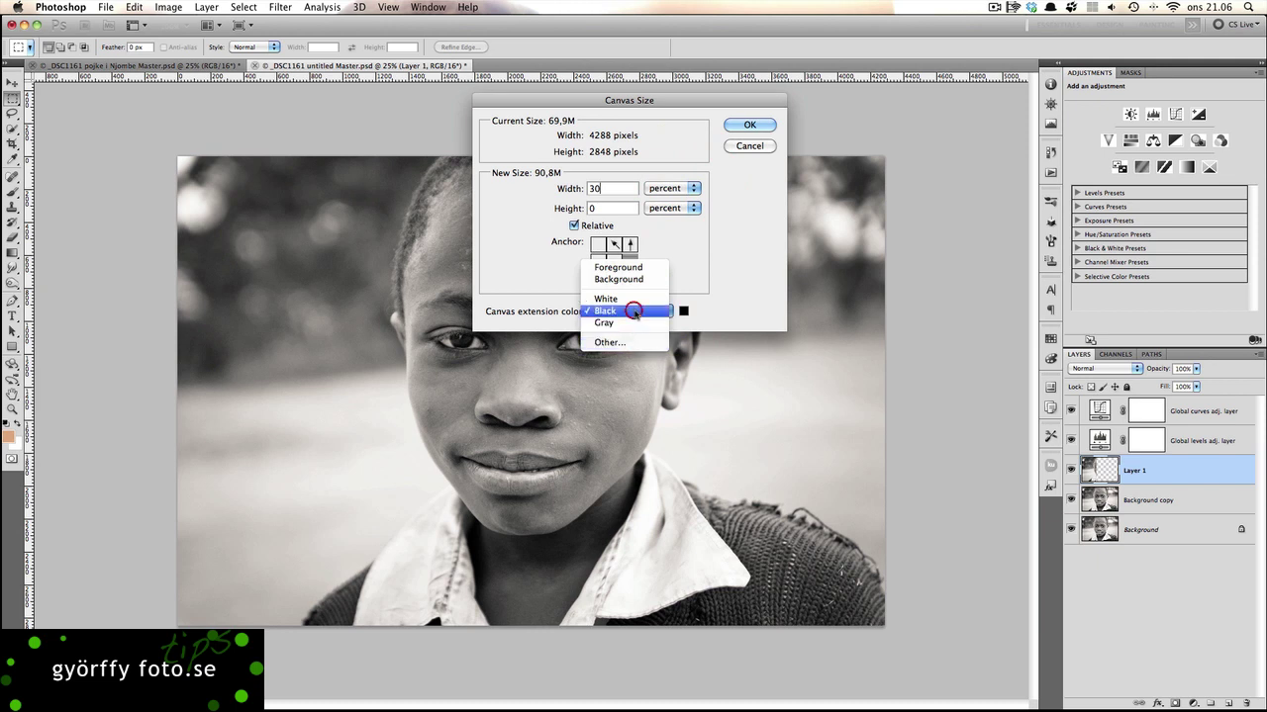
{"action": "left_click", "coordinate": [630, 311]}
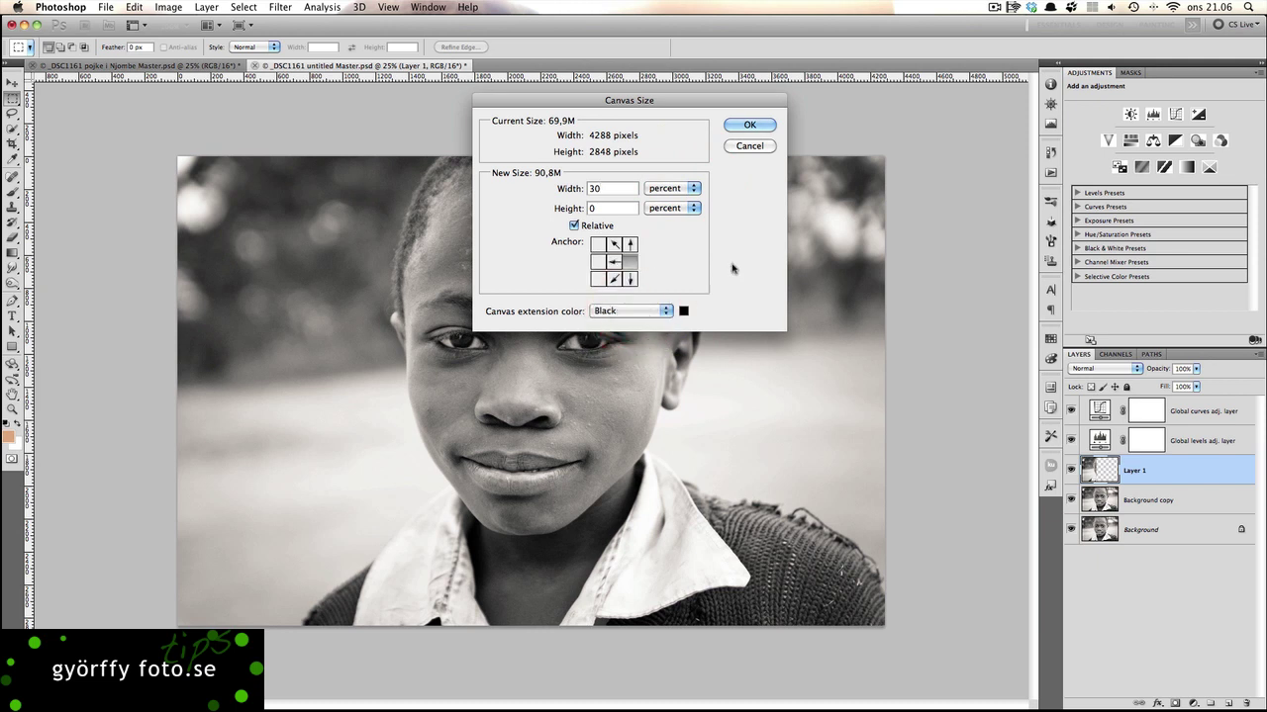
{"action": "left_click", "coordinate": [752, 126]}
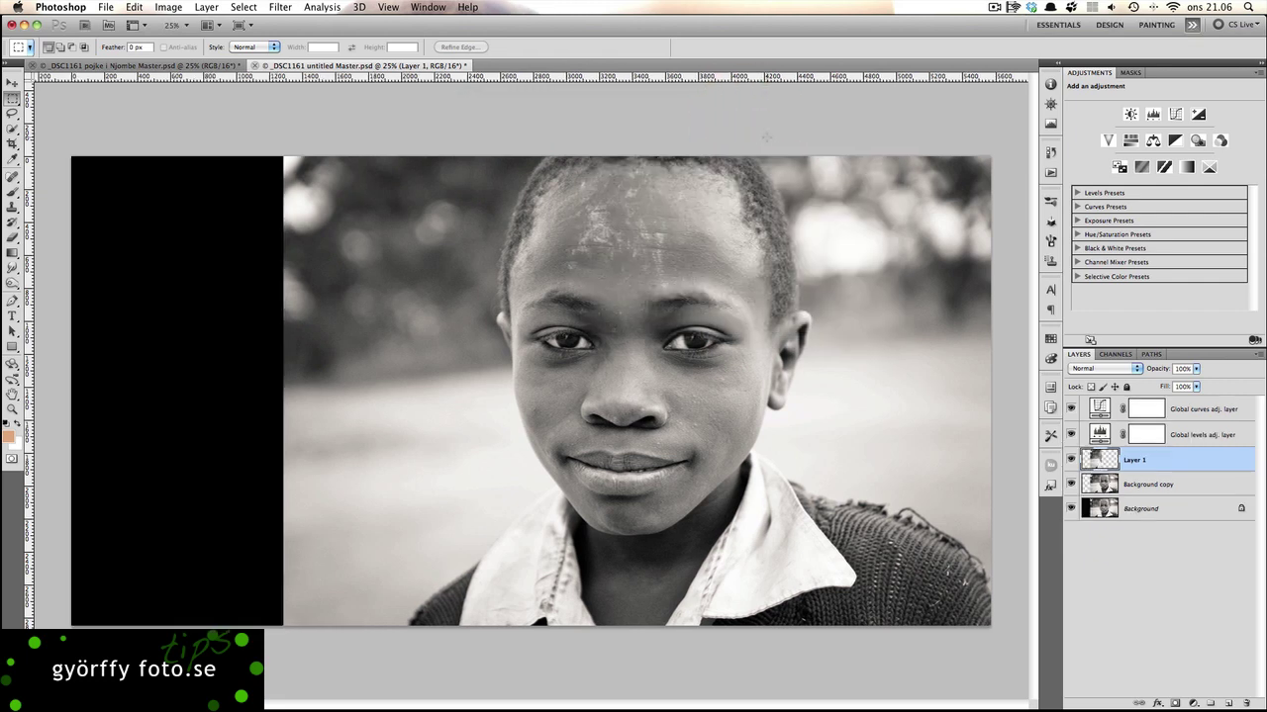
Free-transform Layer 1 leftward to about 145% width over the black strip
{"action": "key", "text": "ctrl+minus"}
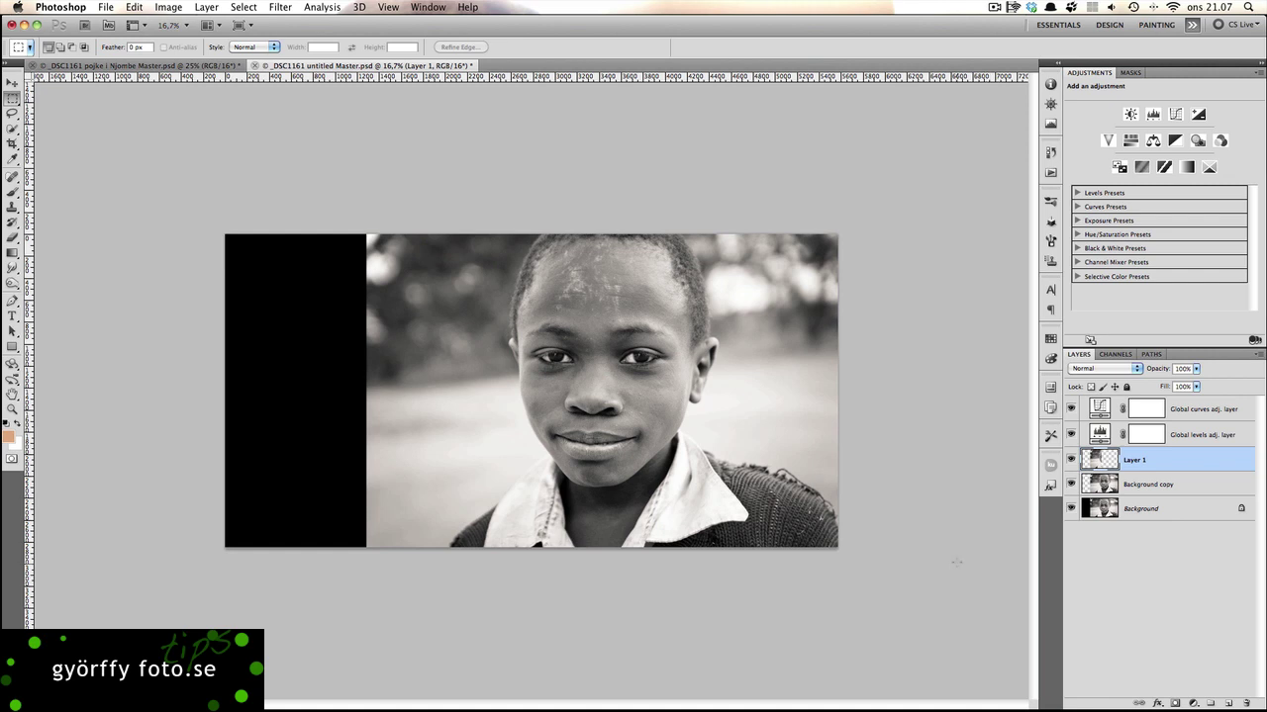
{"action": "key", "text": "ctrl+t"}
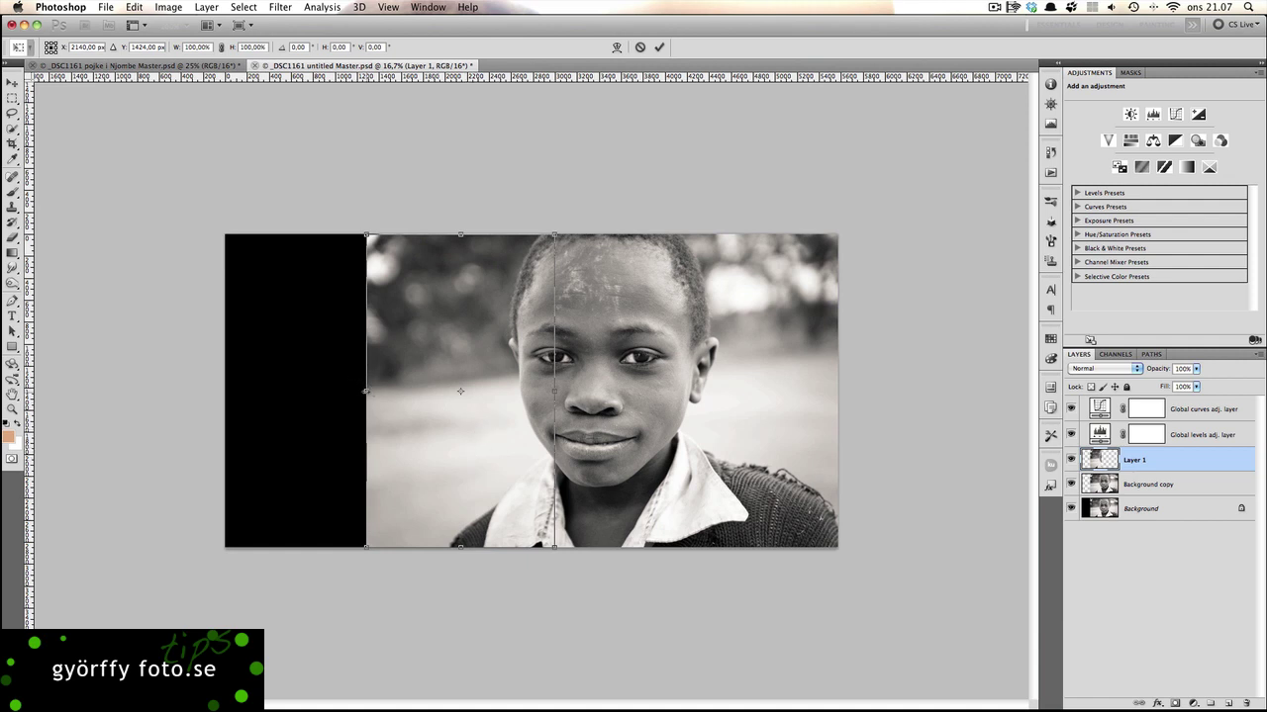
{"action": "left_click_drag", "start_coordinate": [367, 391], "coordinate": [286, 389]}
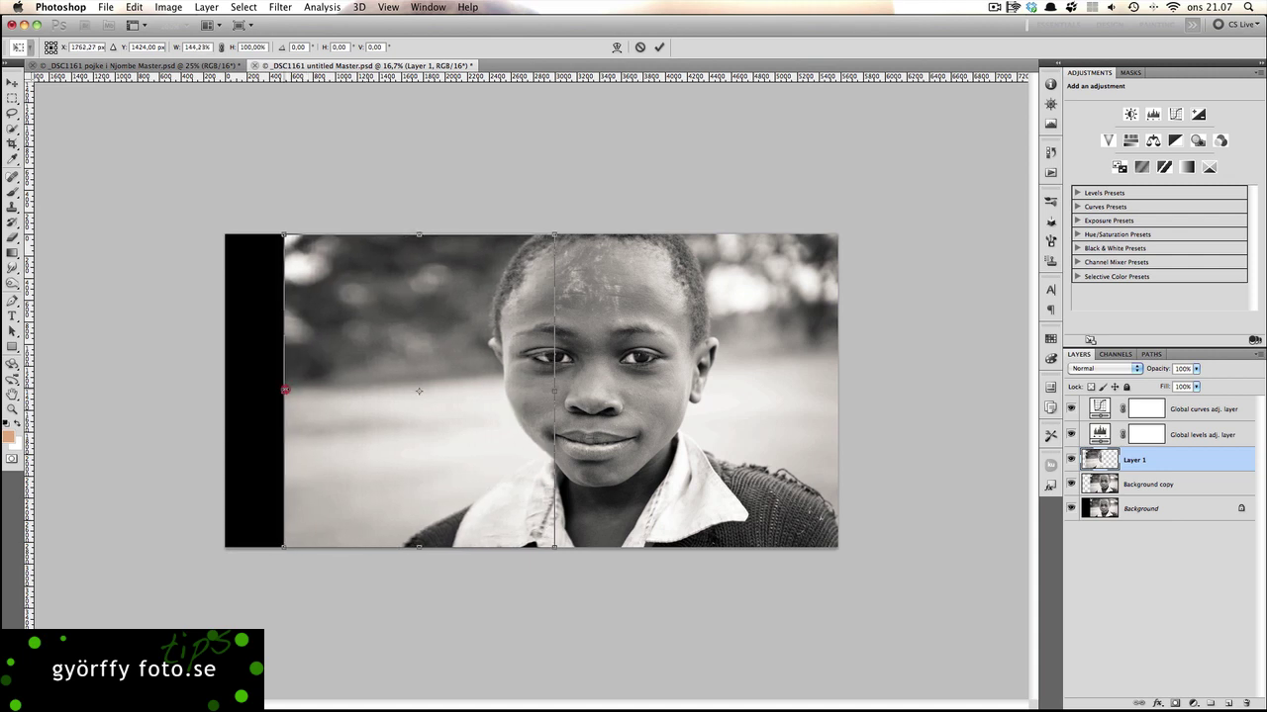
{"action": "left_click_drag", "start_coordinate": [286, 389], "coordinate": [285, 390]}
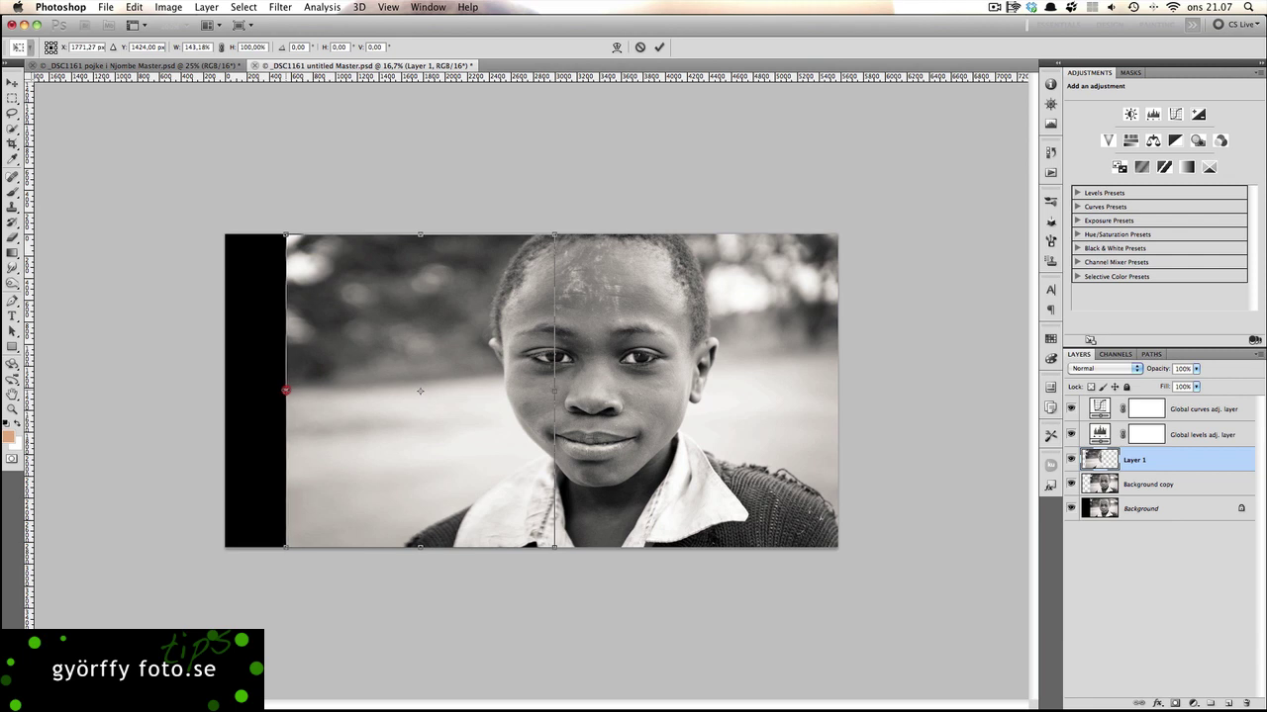
{"action": "left_click_drag", "start_coordinate": [285, 390], "coordinate": [292, 390]}
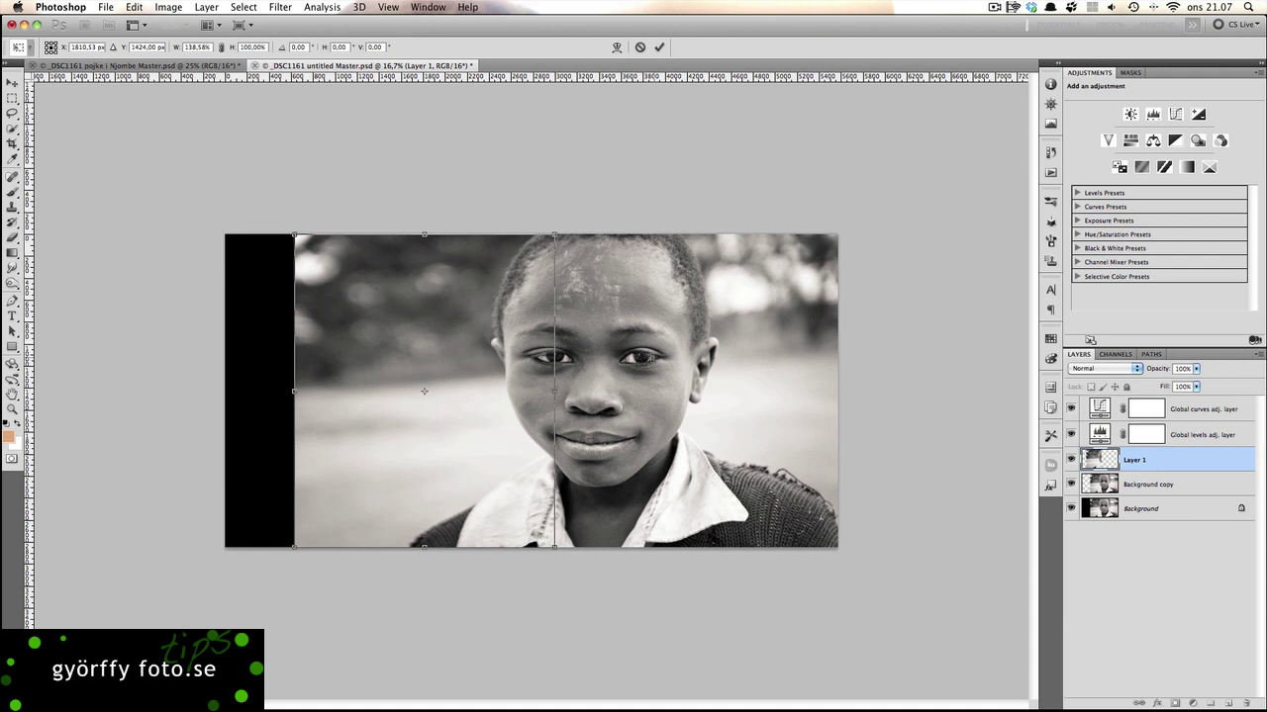
{"action": "key", "text": "Return"}
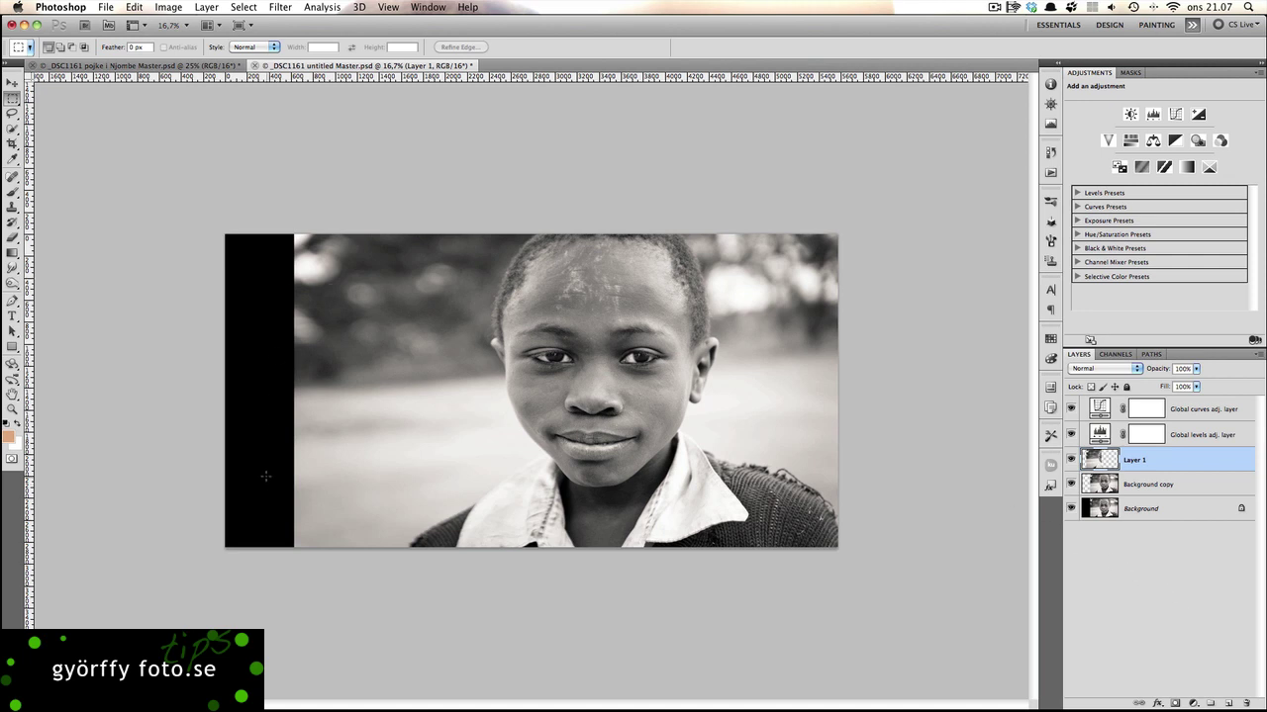
Trim the image by Top Left Pixel Color on all sides to remove the black strip
{"action": "left_click", "coordinate": [170, 8]}
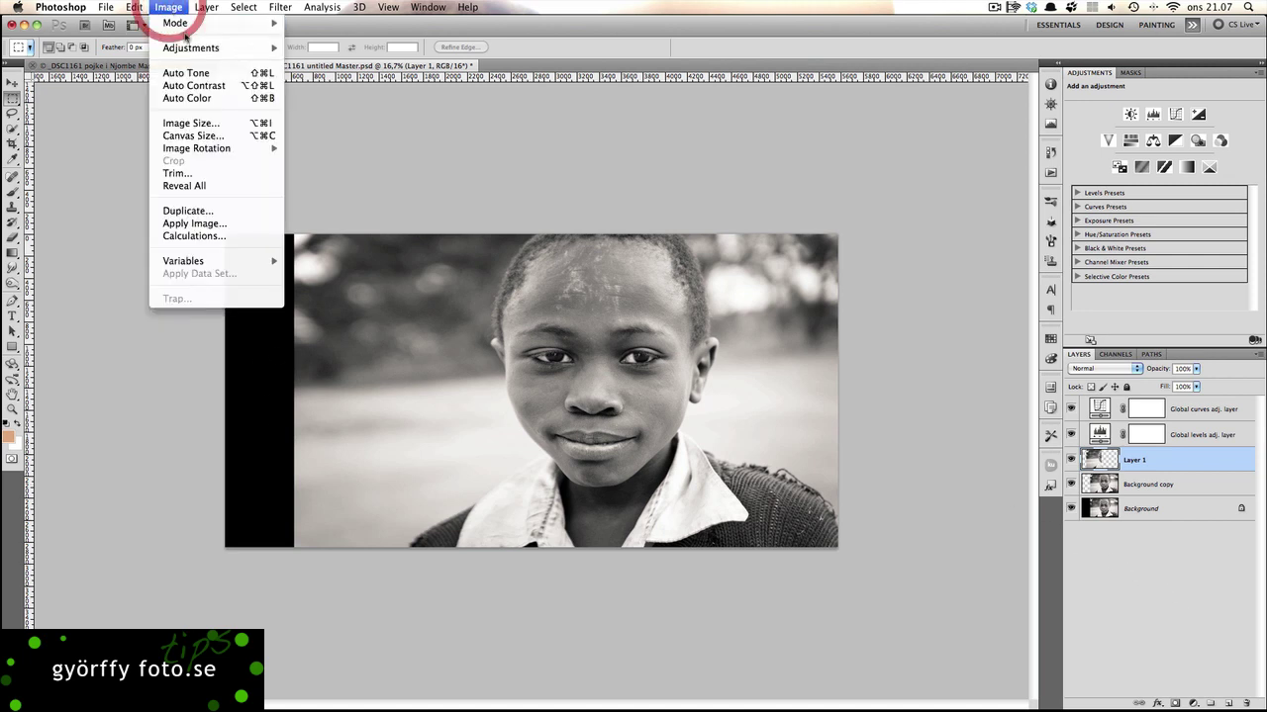
{"action": "left_click", "coordinate": [200, 176]}
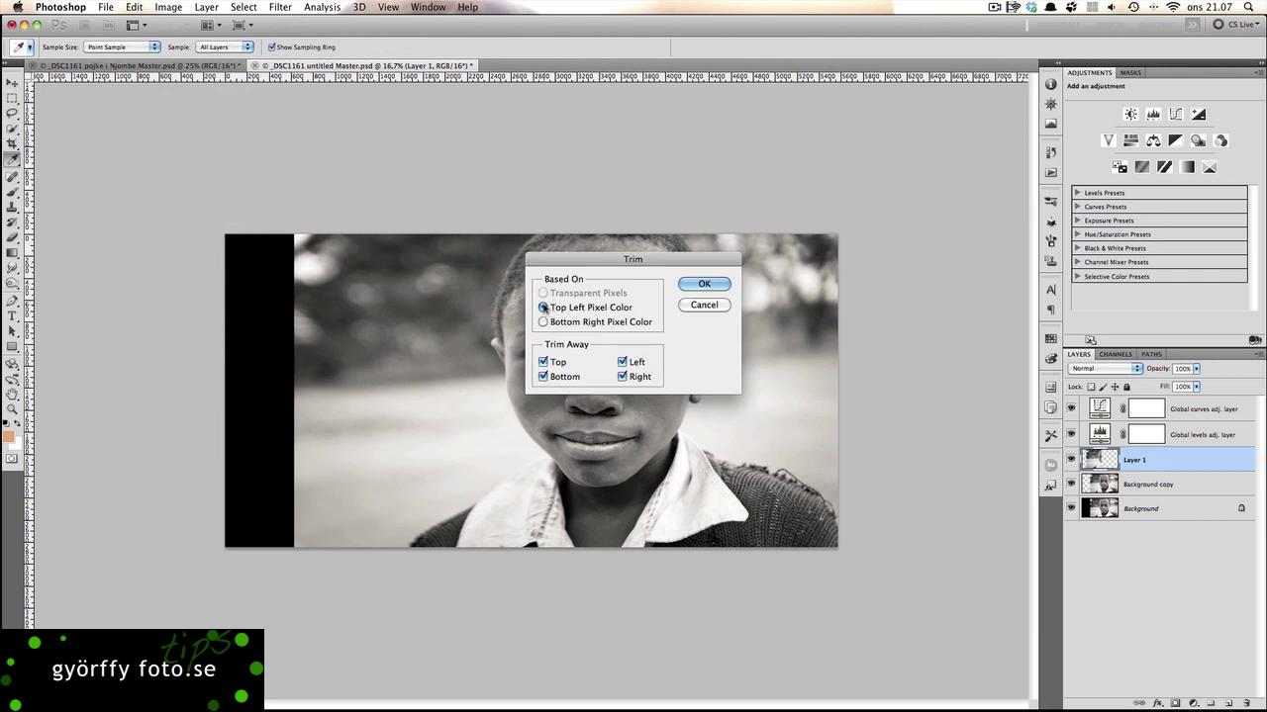
{"action": "left_click", "coordinate": [544, 307]}
{"action": "left_click", "coordinate": [705, 285]}
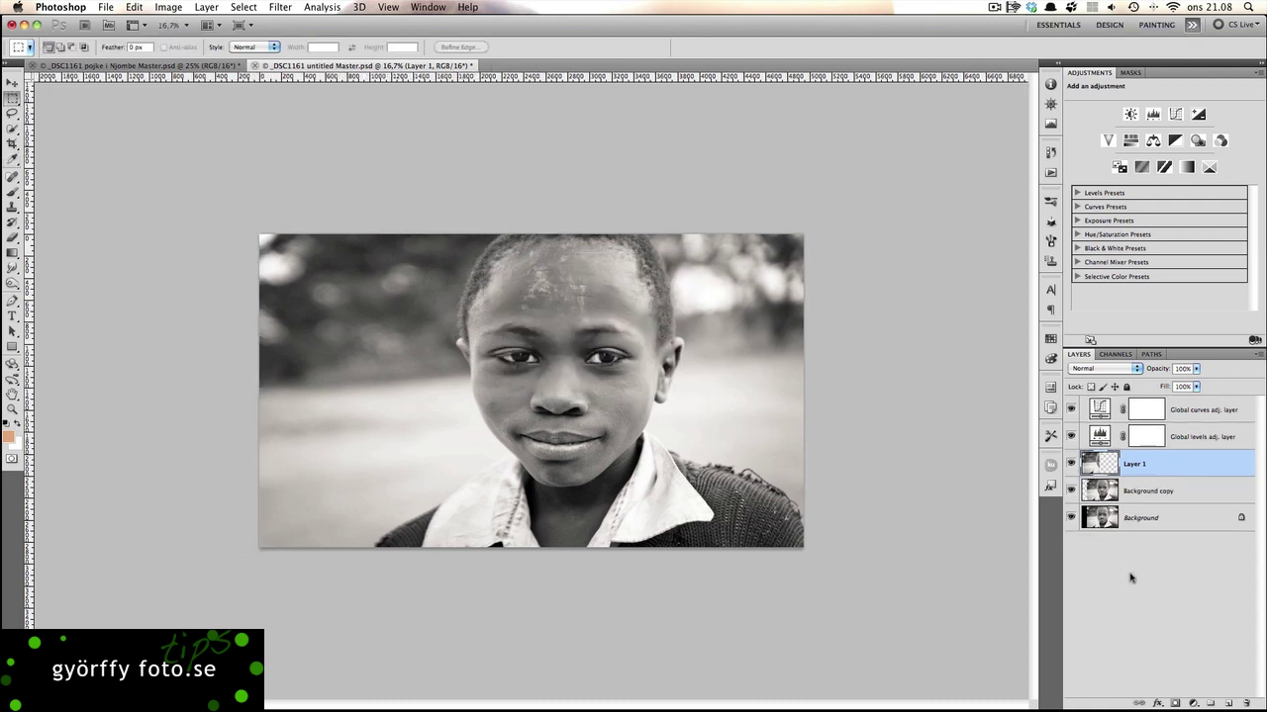
At 25% zoom, add a white layer mask to Layer 1 and target the mask
{"action": "key", "text": "super+plus"}
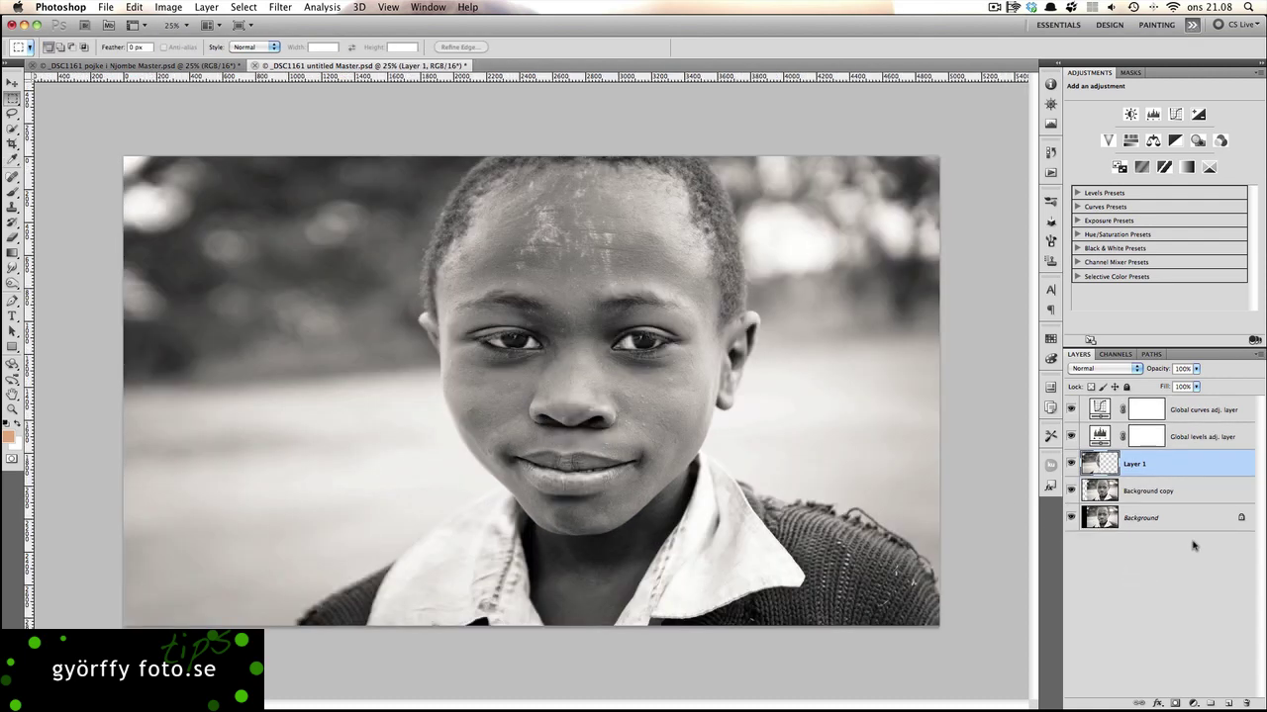
{"action": "left_click", "coordinate": [1105, 462]}
{"action": "left_click", "coordinate": [1101, 467]}
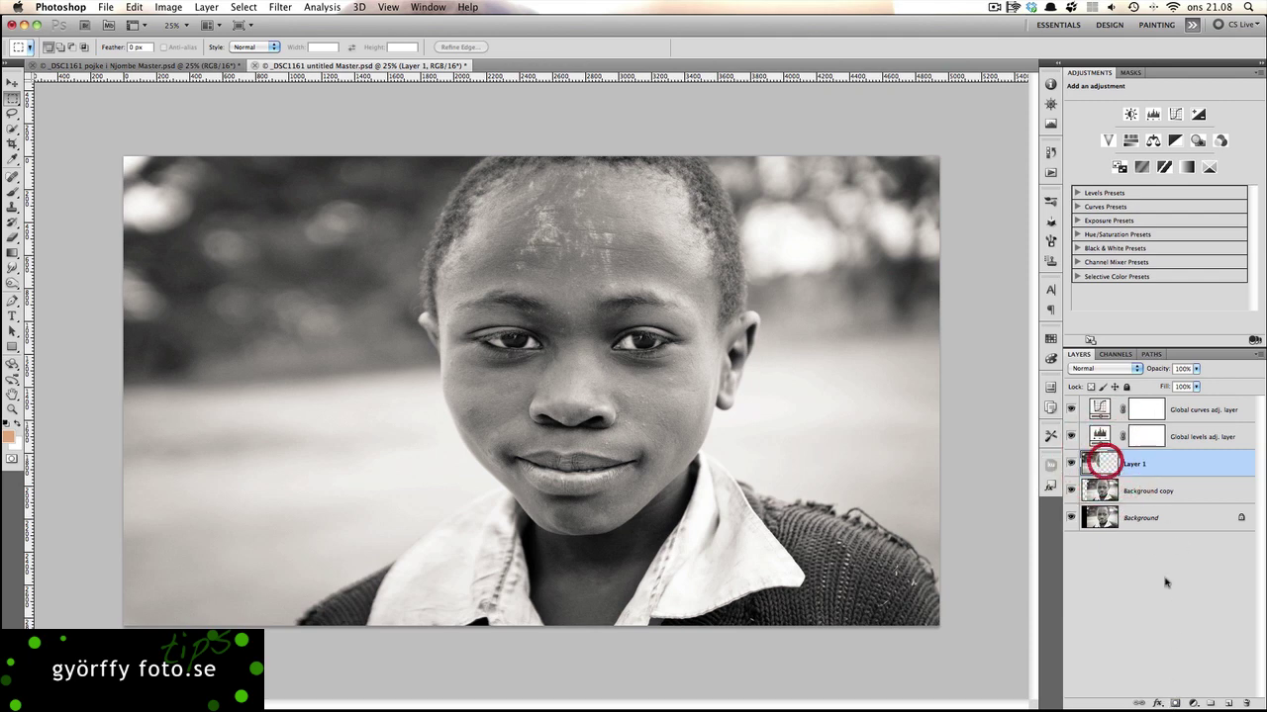
{"action": "left_click", "coordinate": [1174, 703]}
{"action": "left_click", "coordinate": [1146, 463]}
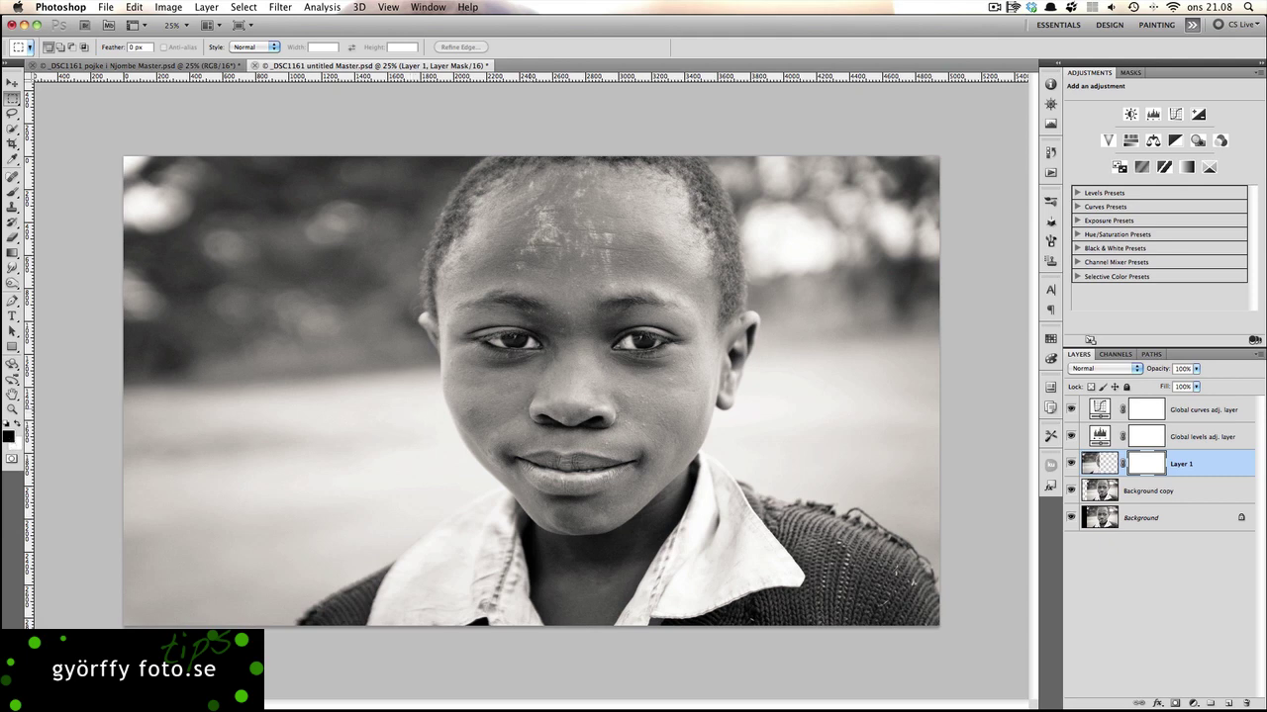
Set up a large, 0% hardness brush at 100% opacity
{"action": "key", "text": "b"}
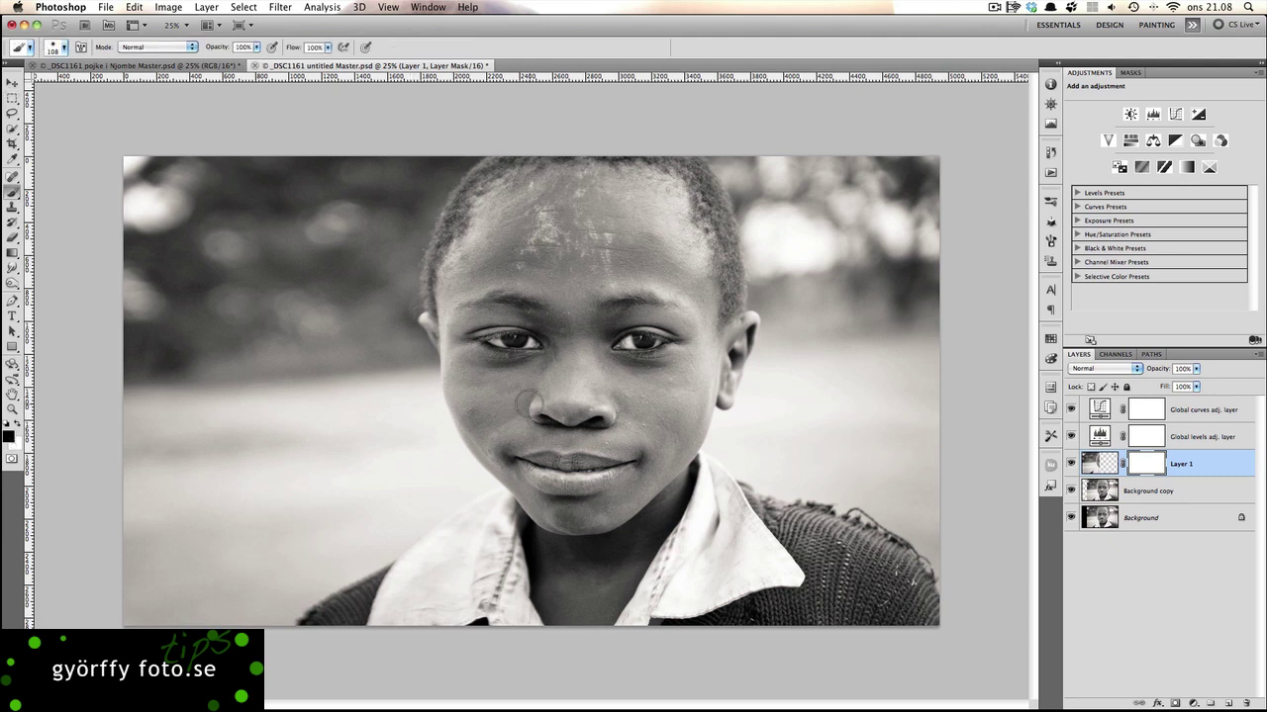
{"action": "left_click_drag", "start_coordinate": [528, 401], "coordinate": [594, 409]}
{"action": "left_click", "coordinate": [62, 46]}
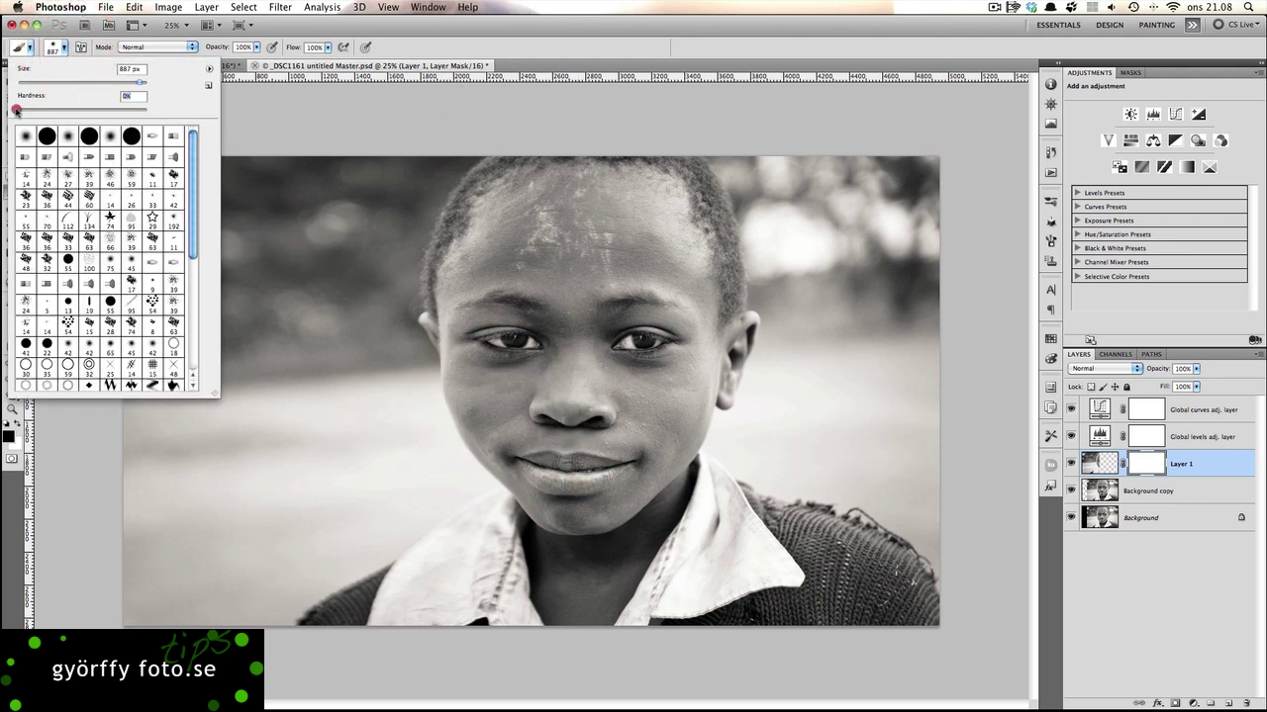
{"action": "left_click_drag", "start_coordinate": [31, 110], "coordinate": [16, 110]}
{"action": "left_click", "coordinate": [257, 47]}
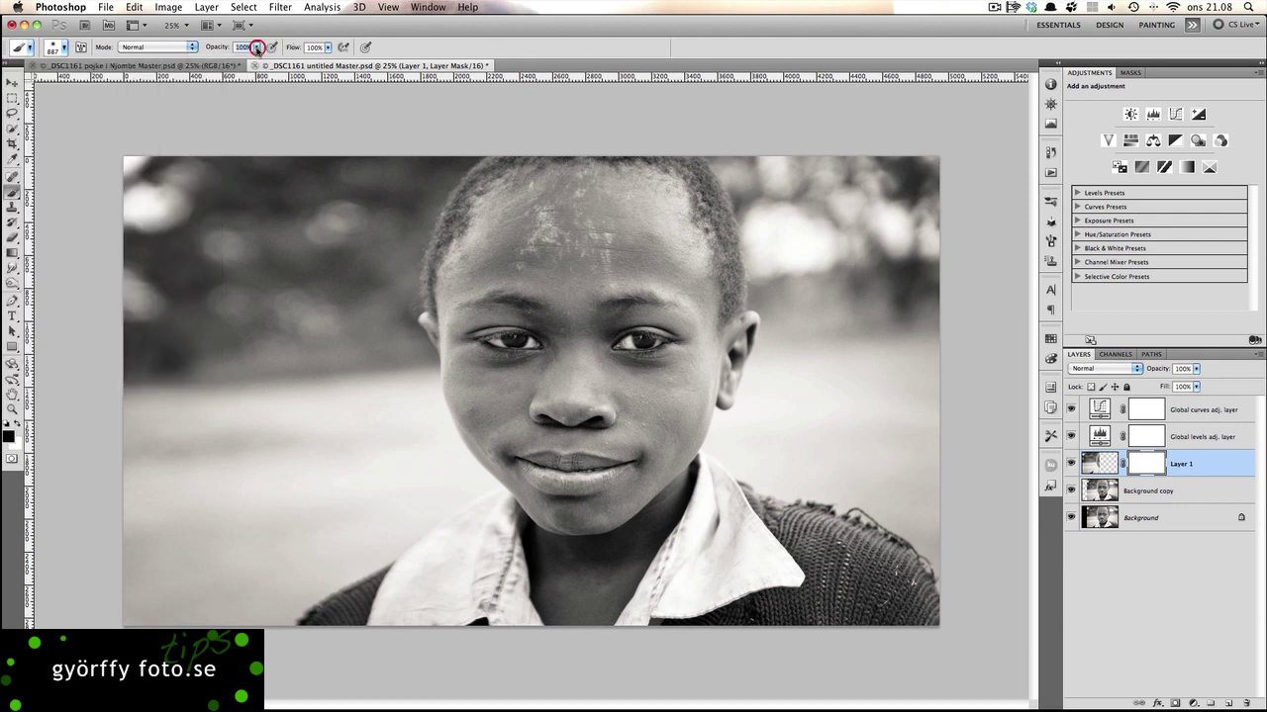
{"action": "left_click", "coordinate": [553, 296]}
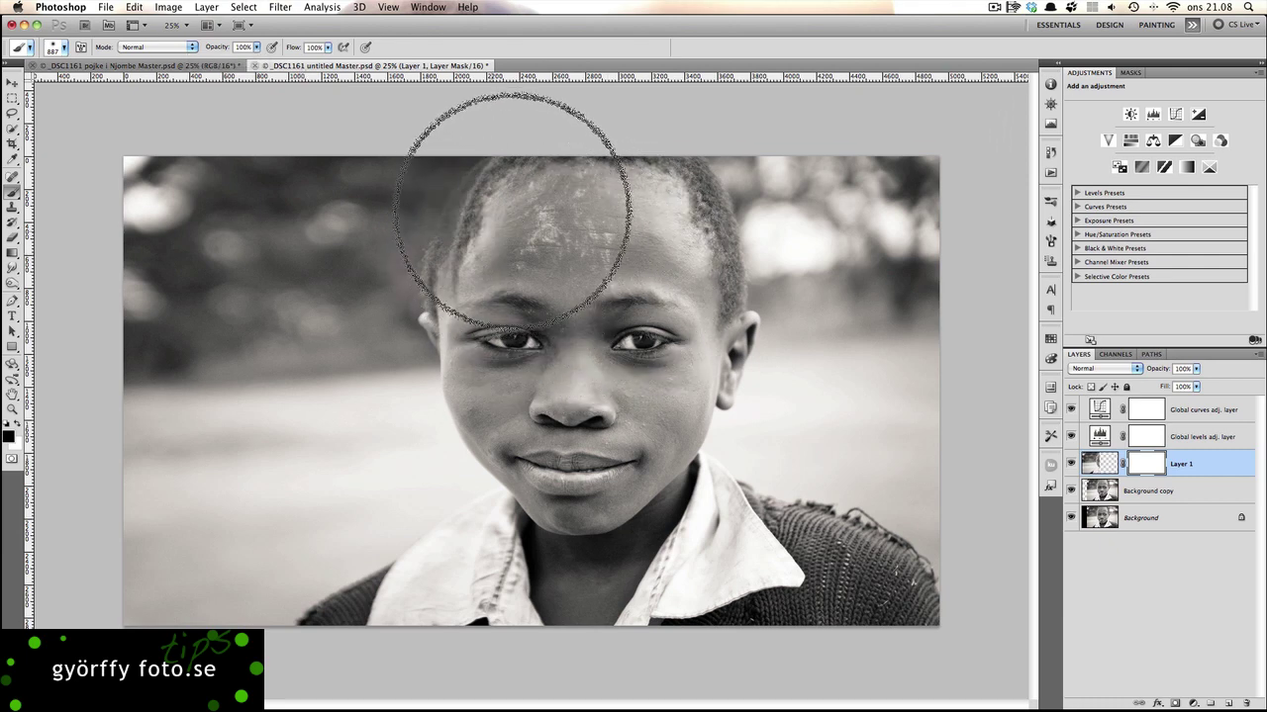
Paint black on Layer 1's mask over the boy's face, collar and sweater
{"action": "left_click_drag", "start_coordinate": [513, 211], "coordinate": [473, 322]}
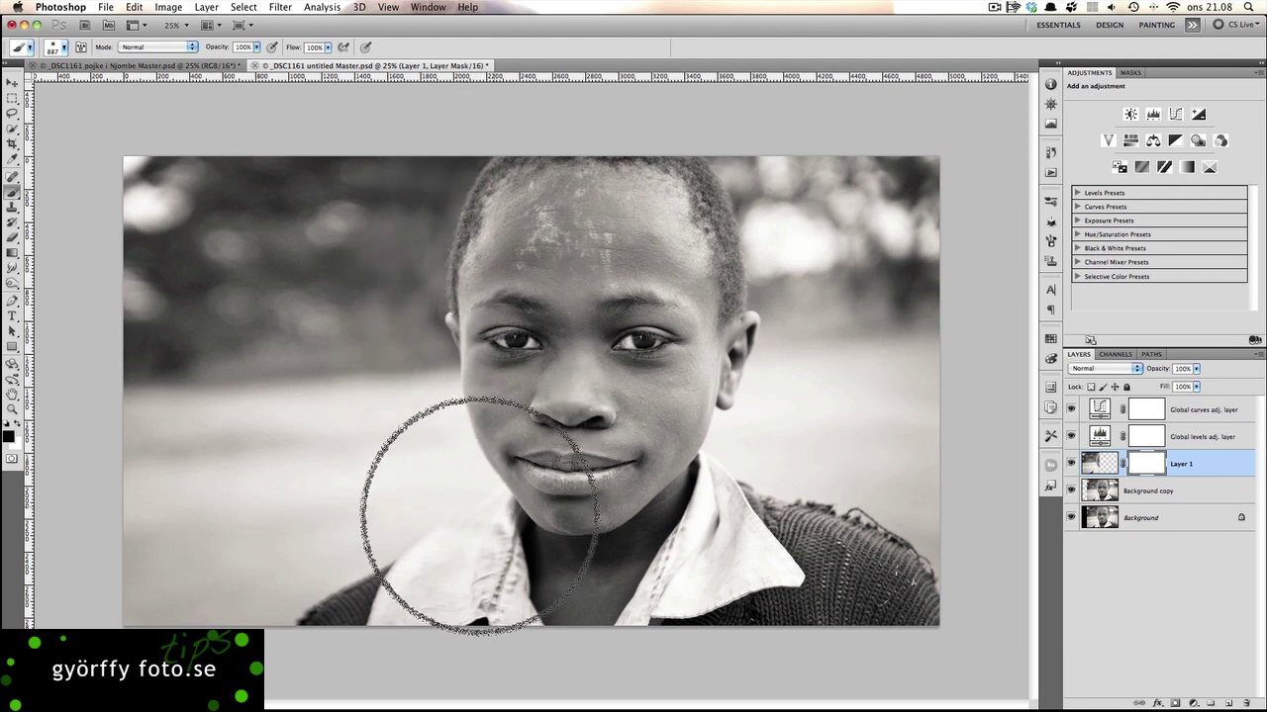
{"action": "left_click_drag", "start_coordinate": [479, 516], "coordinate": [342, 583]}
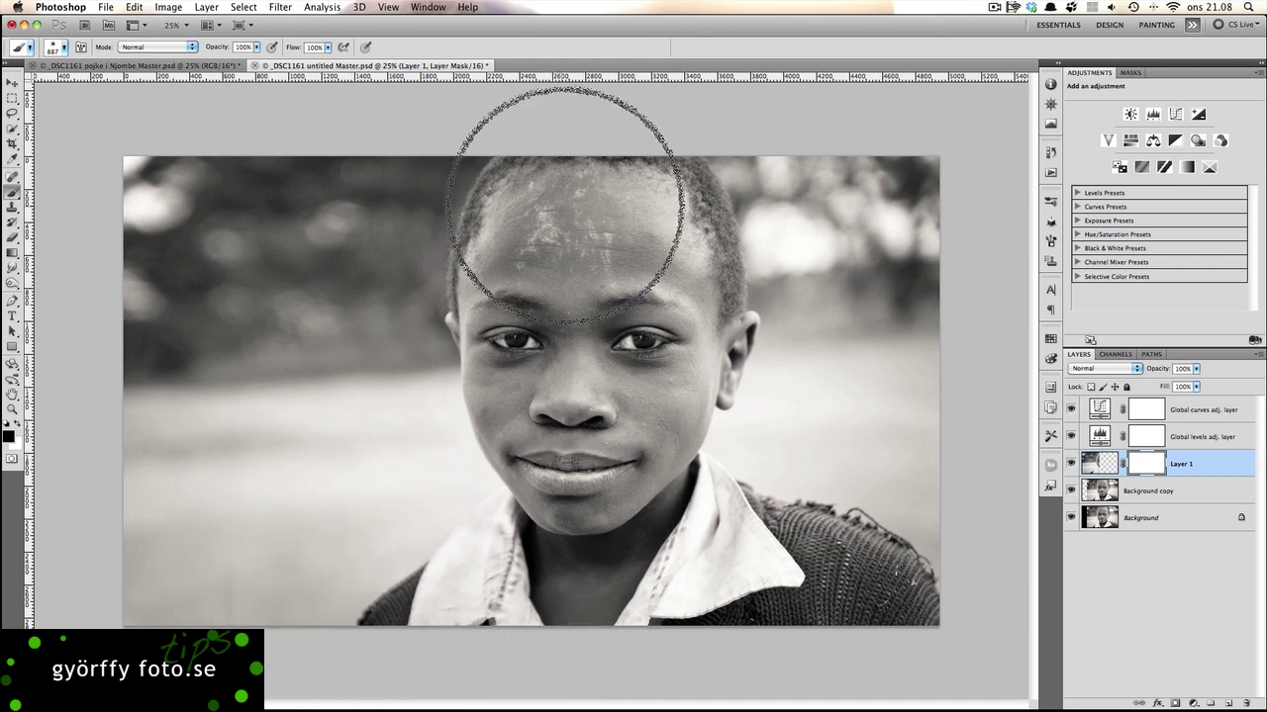
{"action": "left_click", "coordinate": [1153, 578]}
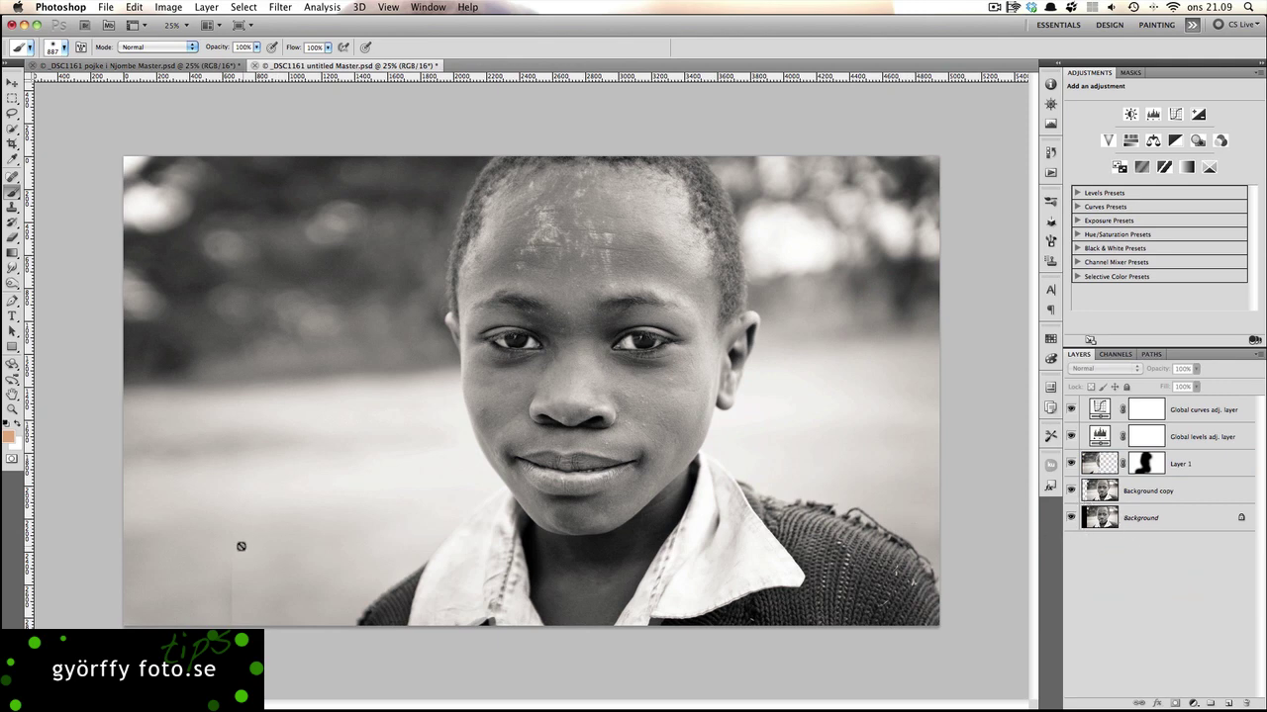
{"action": "left_click", "coordinate": [1145, 462]}
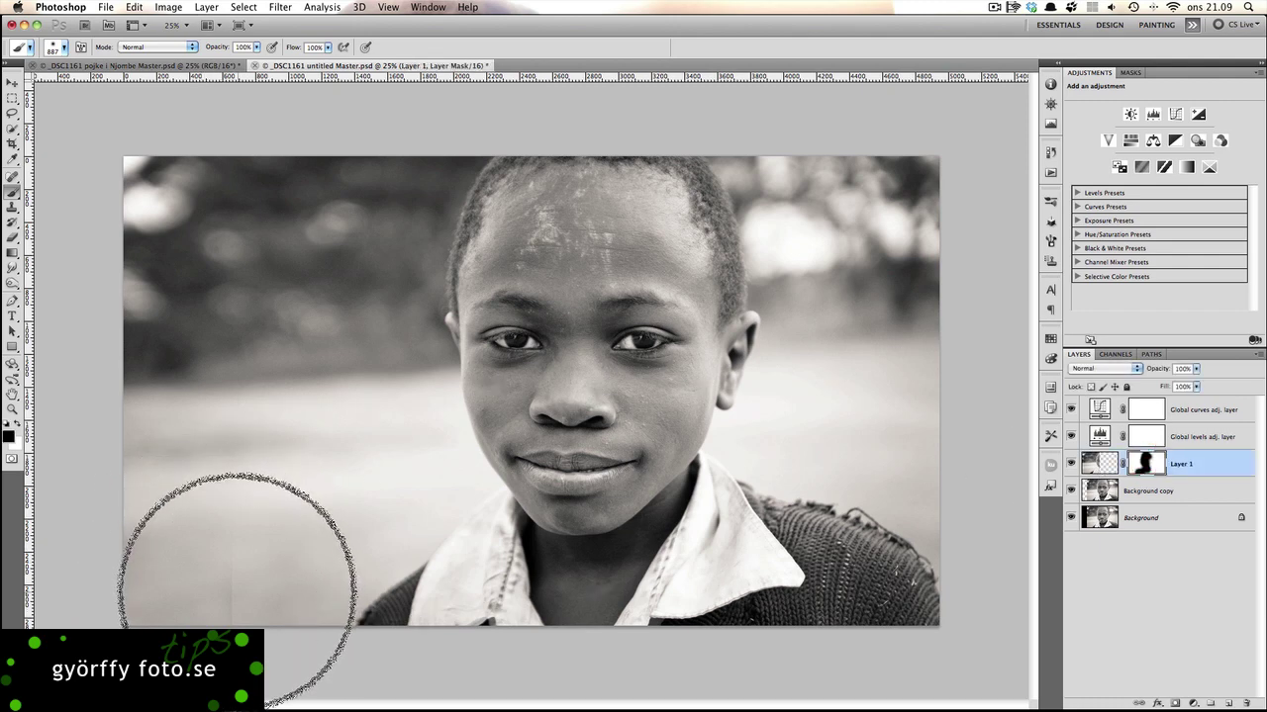
{"action": "key", "text": "x"}
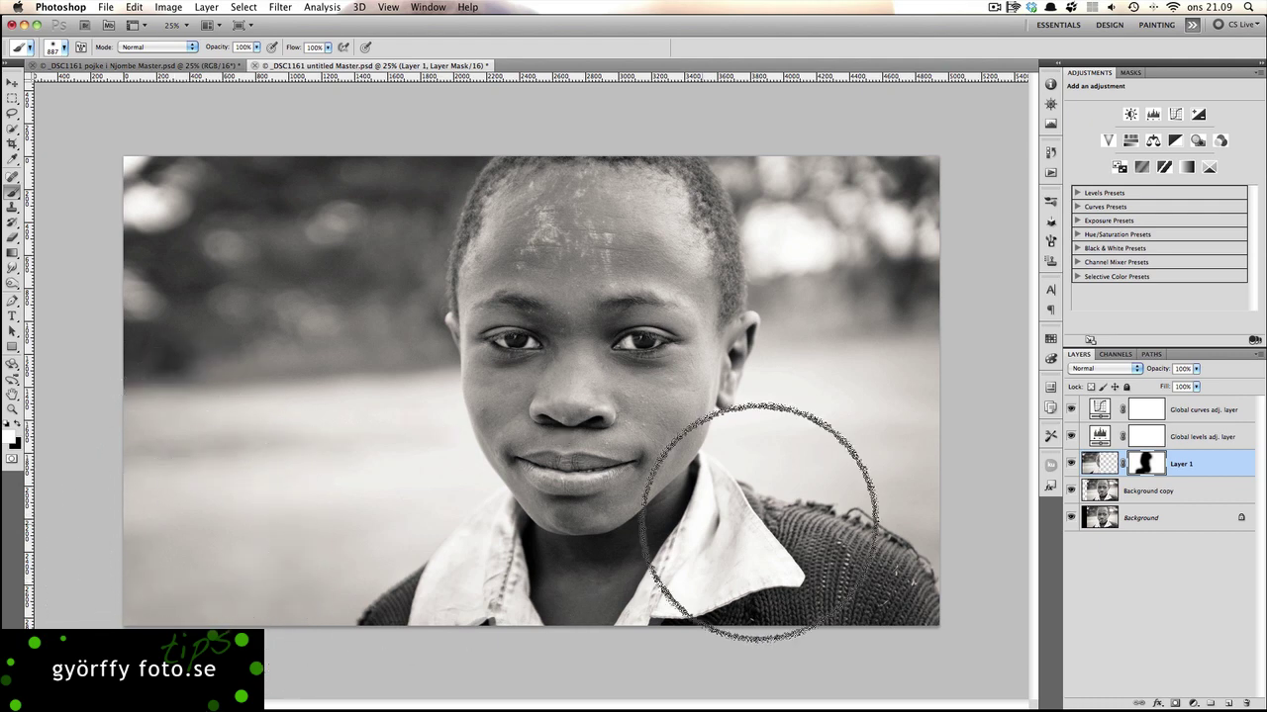
{"action": "left_click", "coordinate": [1102, 462]}
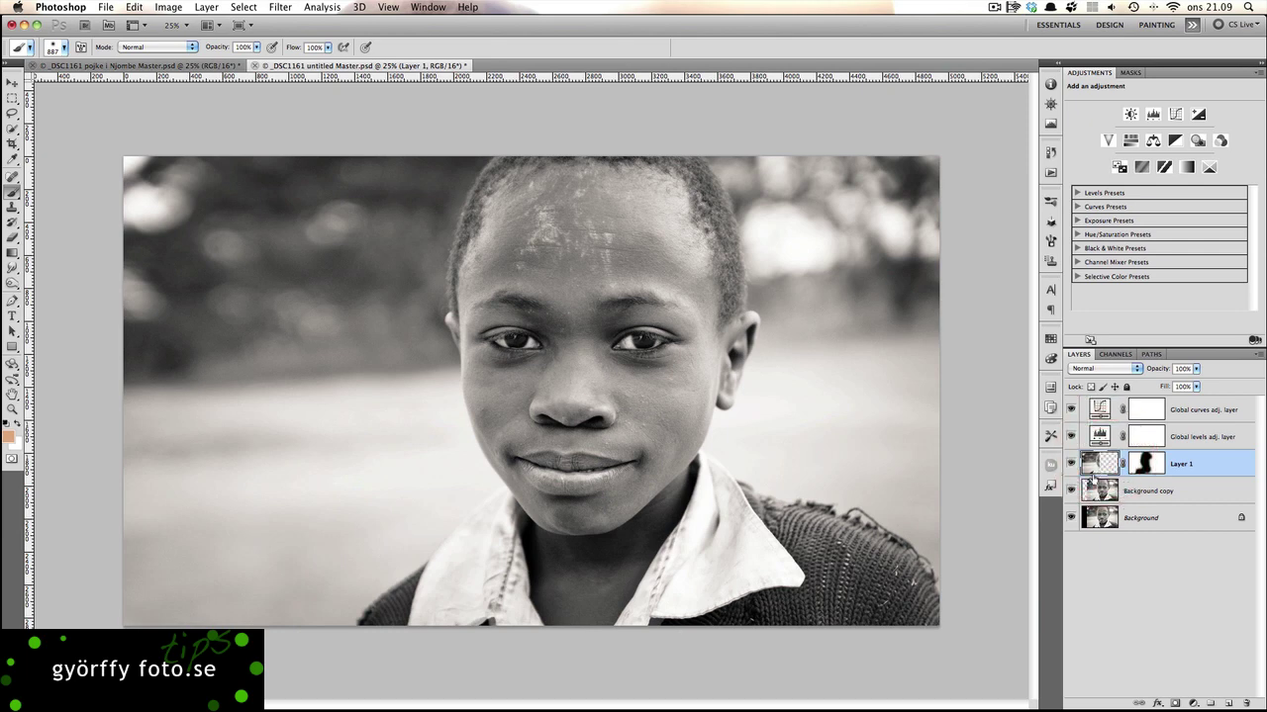
{"action": "left_click", "coordinate": [1160, 574]}
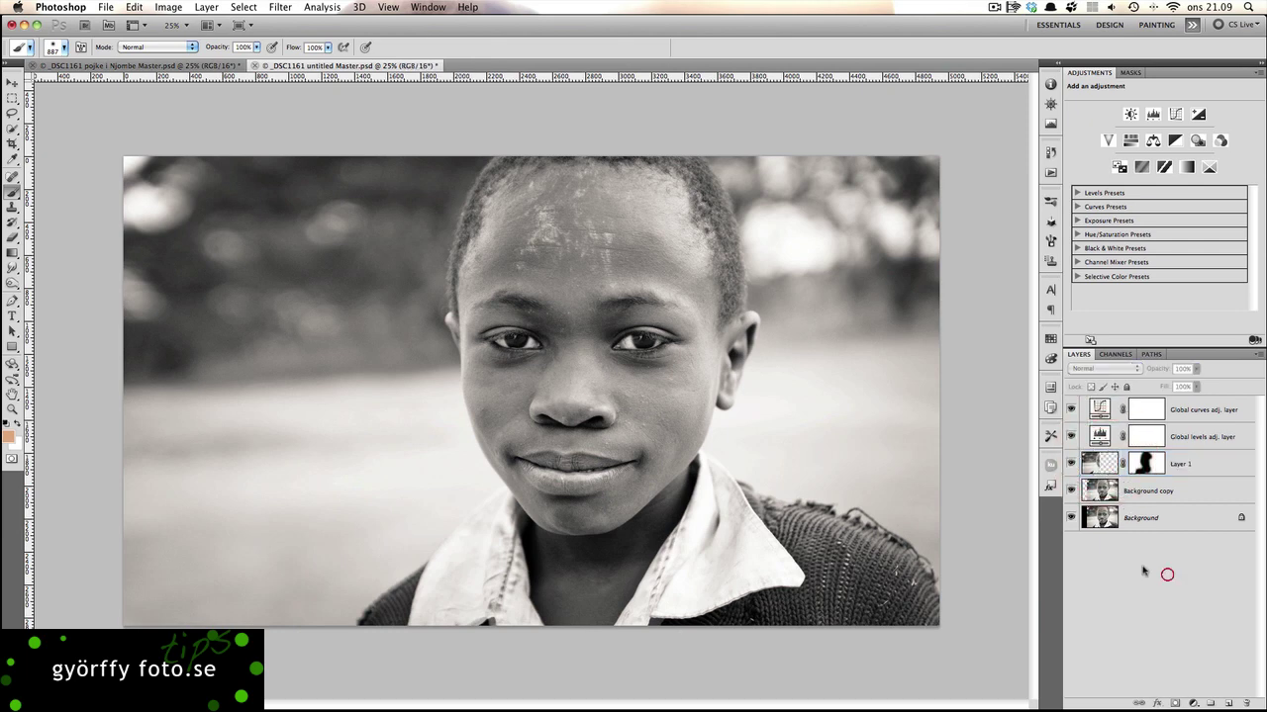
{"action": "left_click", "coordinate": [1139, 582]}
In the pojke i Njombe Master document, switch on the Global levels adjustment layer
{"action": "left_click", "coordinate": [1139, 573]}
{"action": "left_click", "coordinate": [183, 66]}
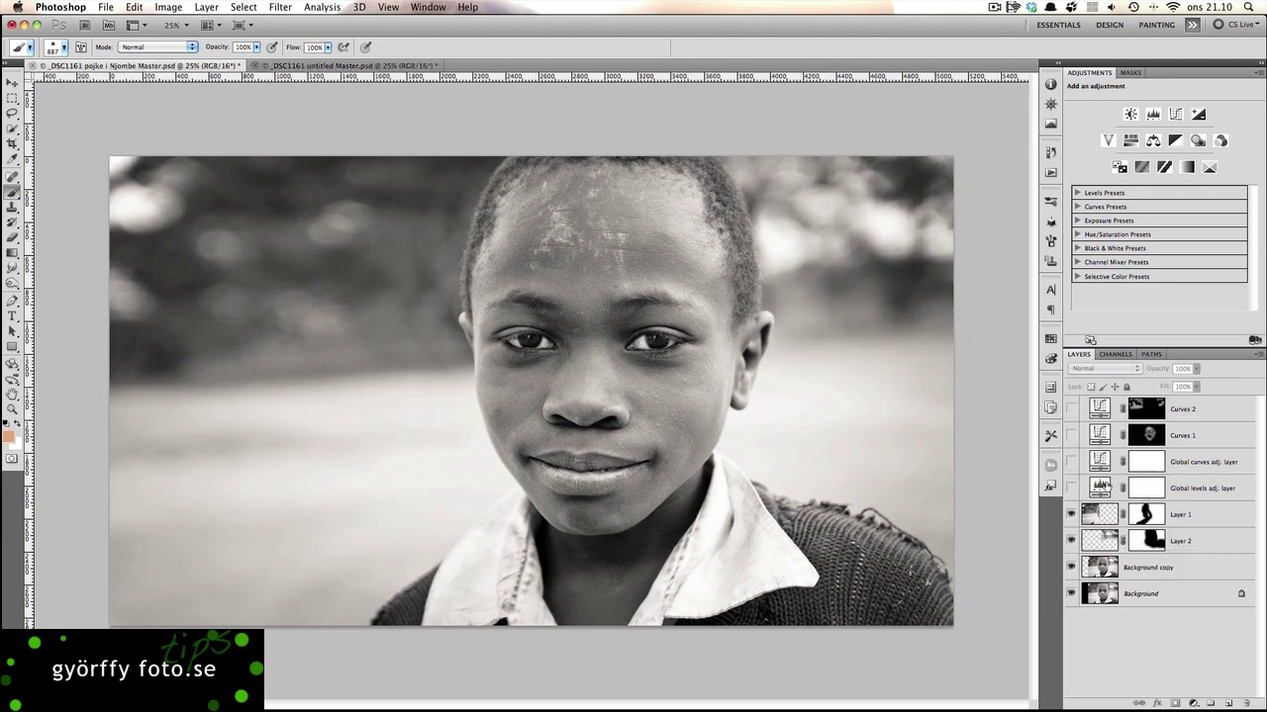
{"action": "left_click", "coordinate": [1113, 495]}
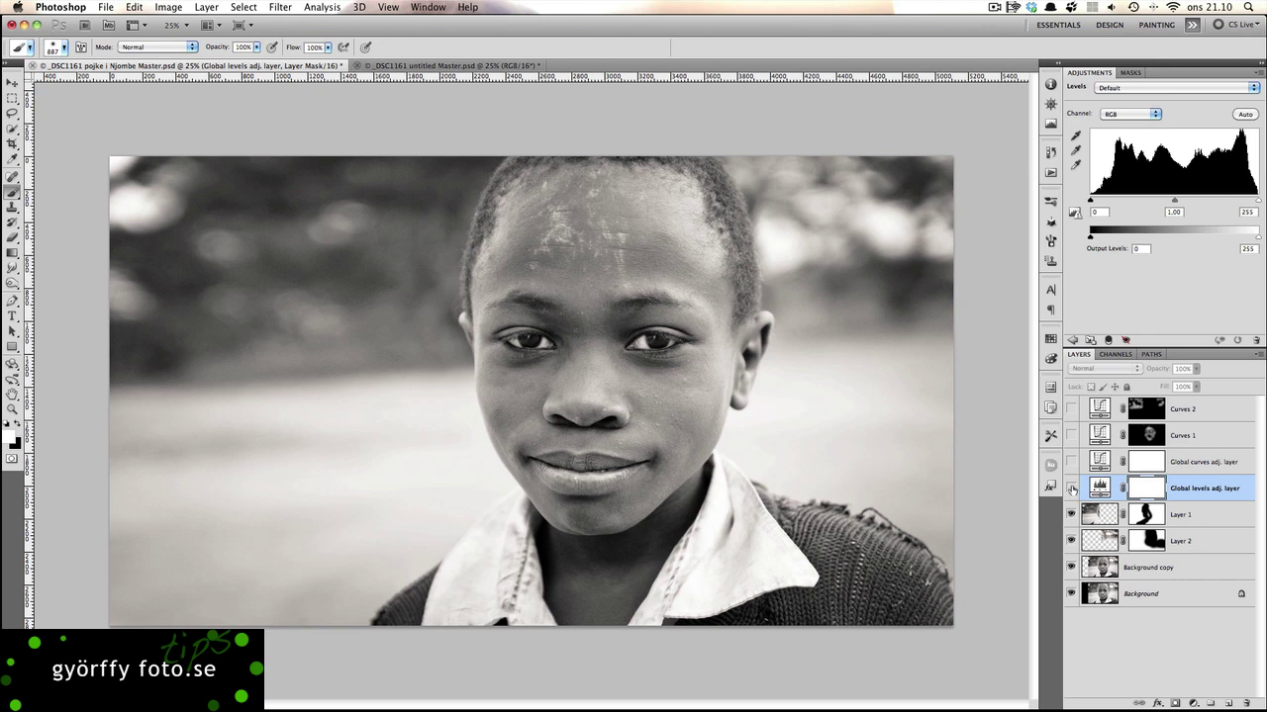
{"action": "left_click", "coordinate": [1070, 487]}
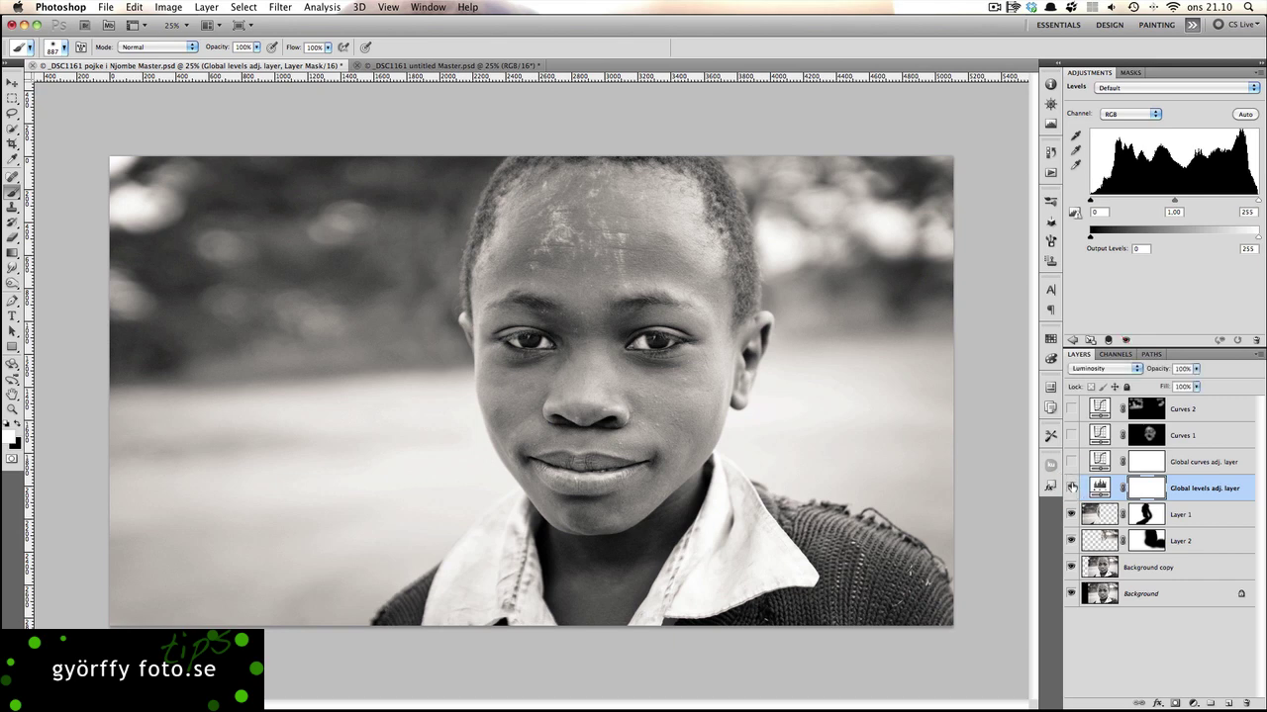
{"action": "left_click", "coordinate": [1098, 487]}
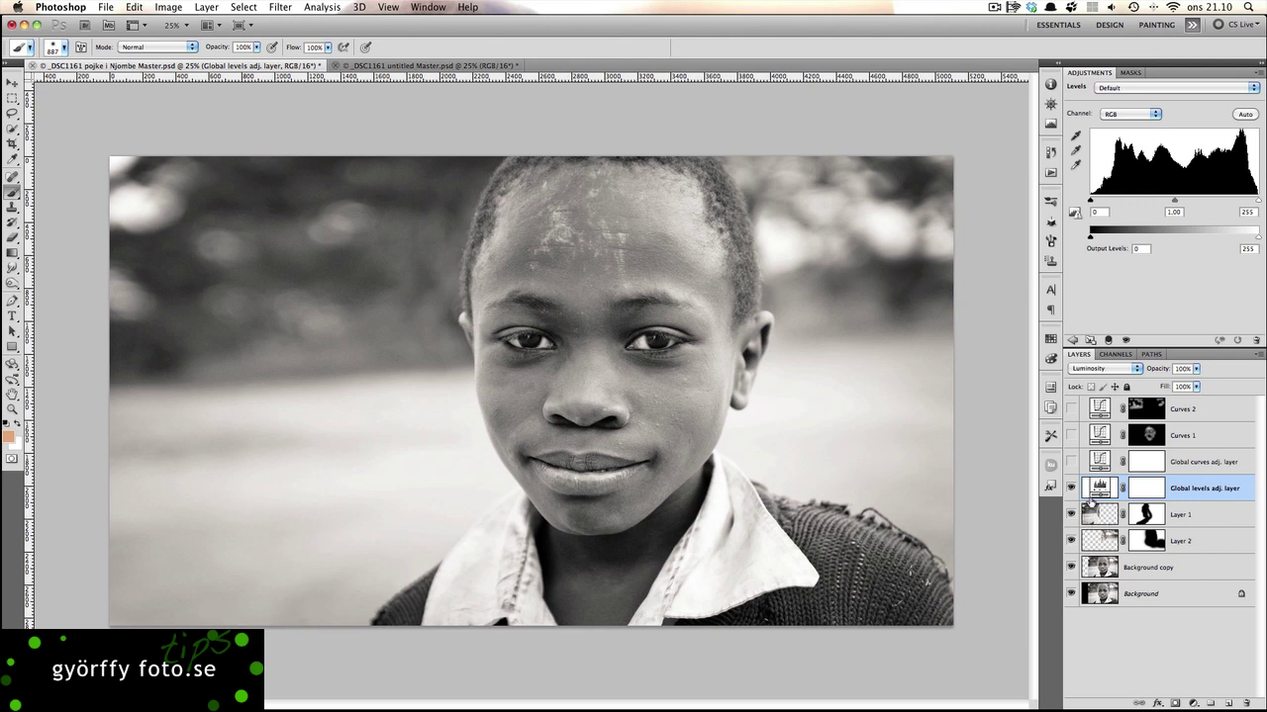
Switch on the Global curves layer, comparing the image with and without it, and leave it on
{"action": "left_click", "coordinate": [1099, 460]}
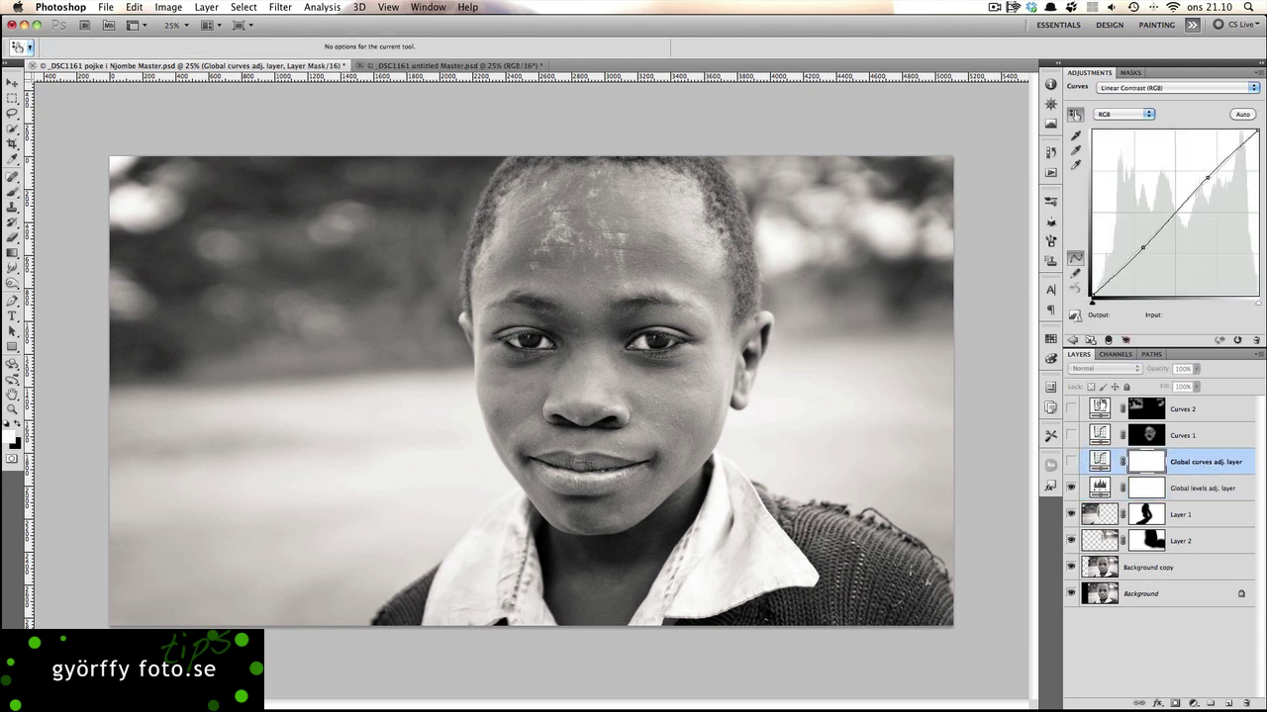
{"action": "left_click", "coordinate": [1070, 462]}
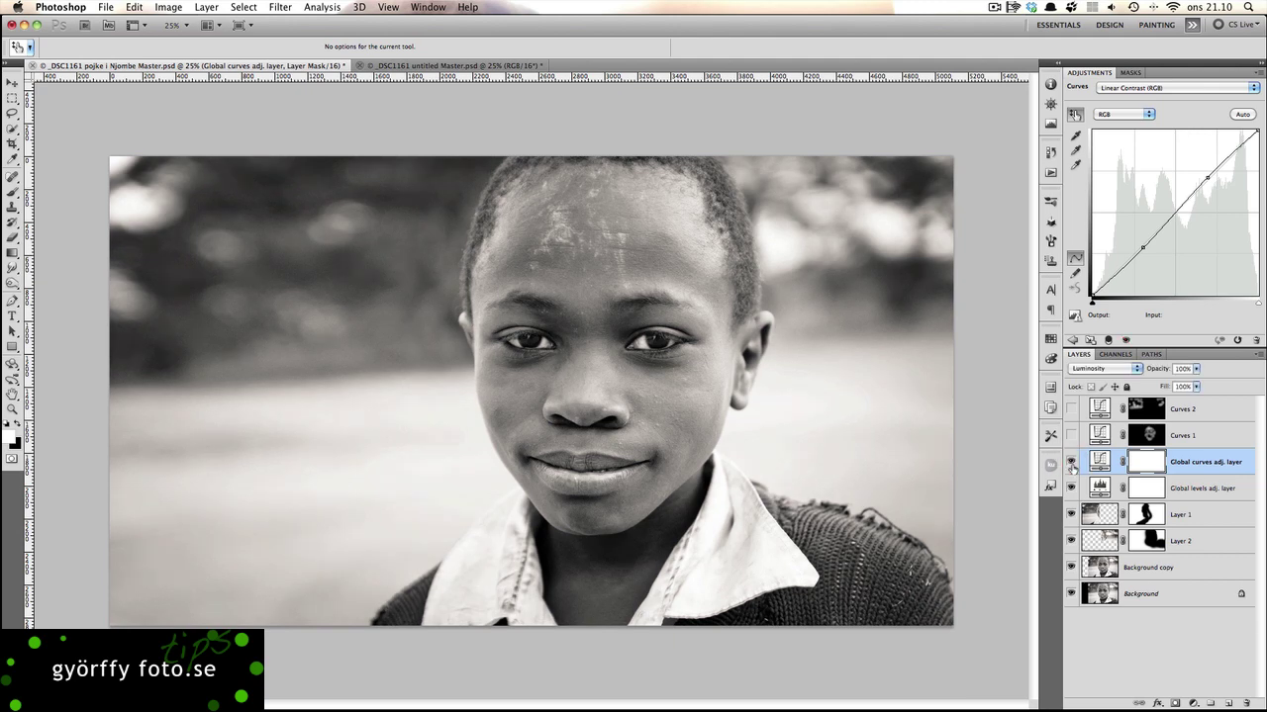
{"action": "left_click", "coordinate": [1071, 462]}
{"action": "left_click", "coordinate": [1071, 462]}
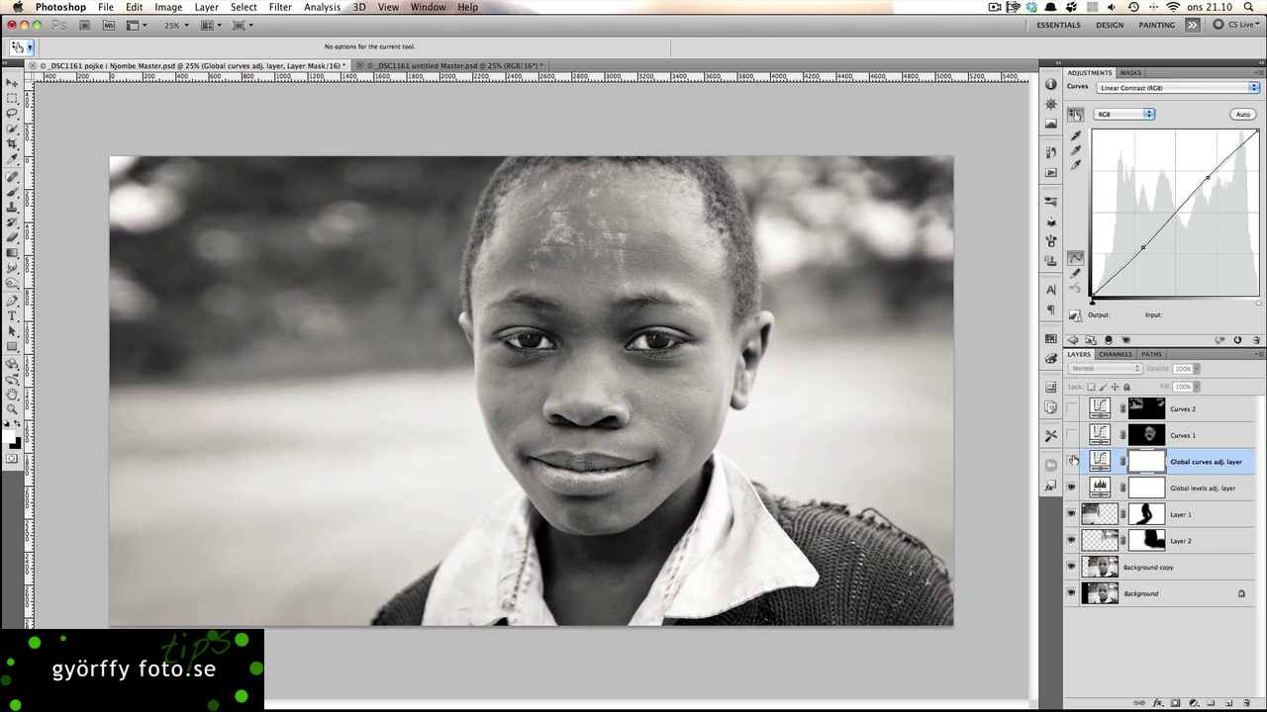
{"action": "left_click", "coordinate": [1071, 462]}
{"action": "left_click", "coordinate": [1070, 462]}
{"action": "left_click", "coordinate": [1071, 462]}
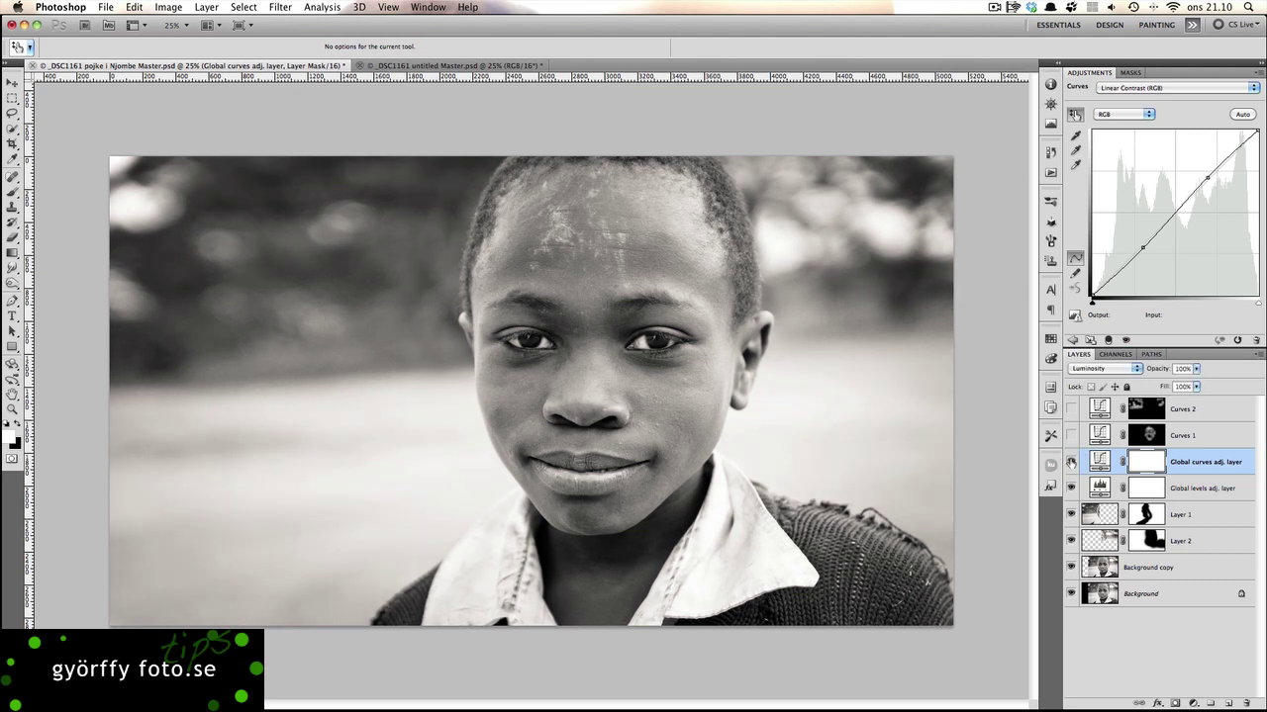
{"action": "left_click", "coordinate": [1134, 641]}
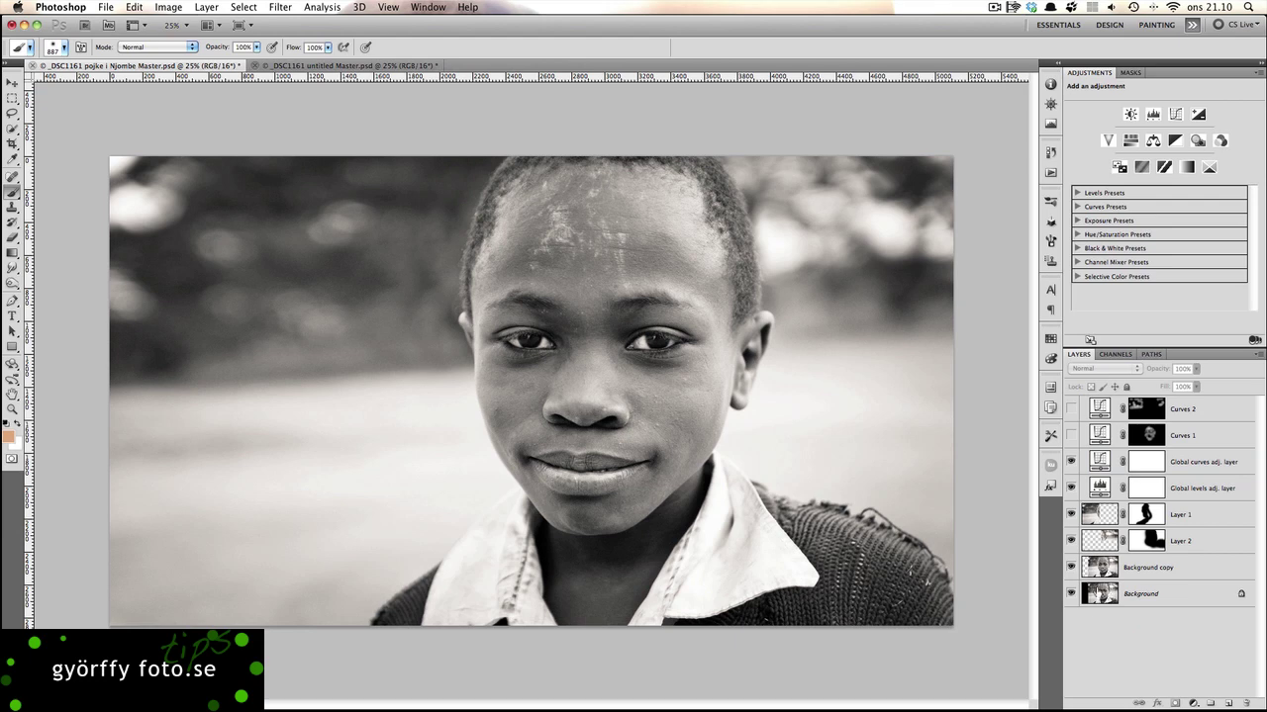
Rename the Curves 1 adjustment layer to 'BRIGHTEN FACE'
{"action": "left_click", "coordinate": [1100, 435]}
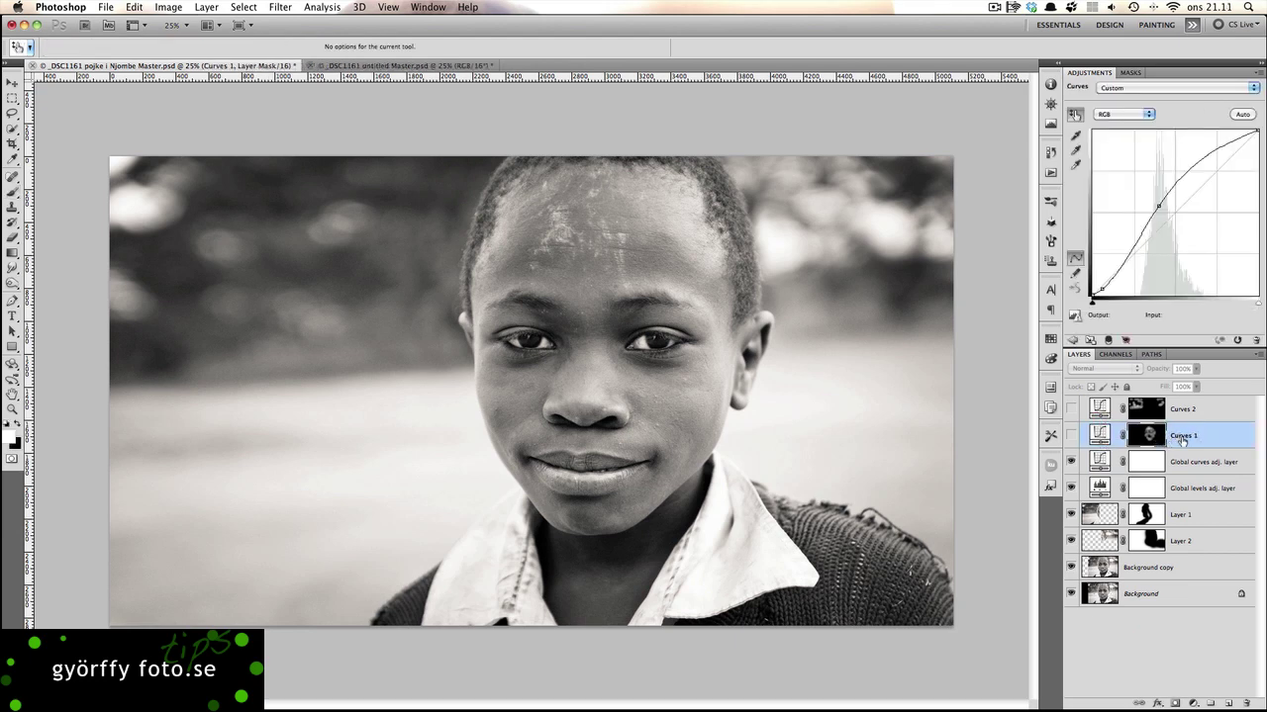
{"action": "double_click", "coordinate": [1183, 435]}
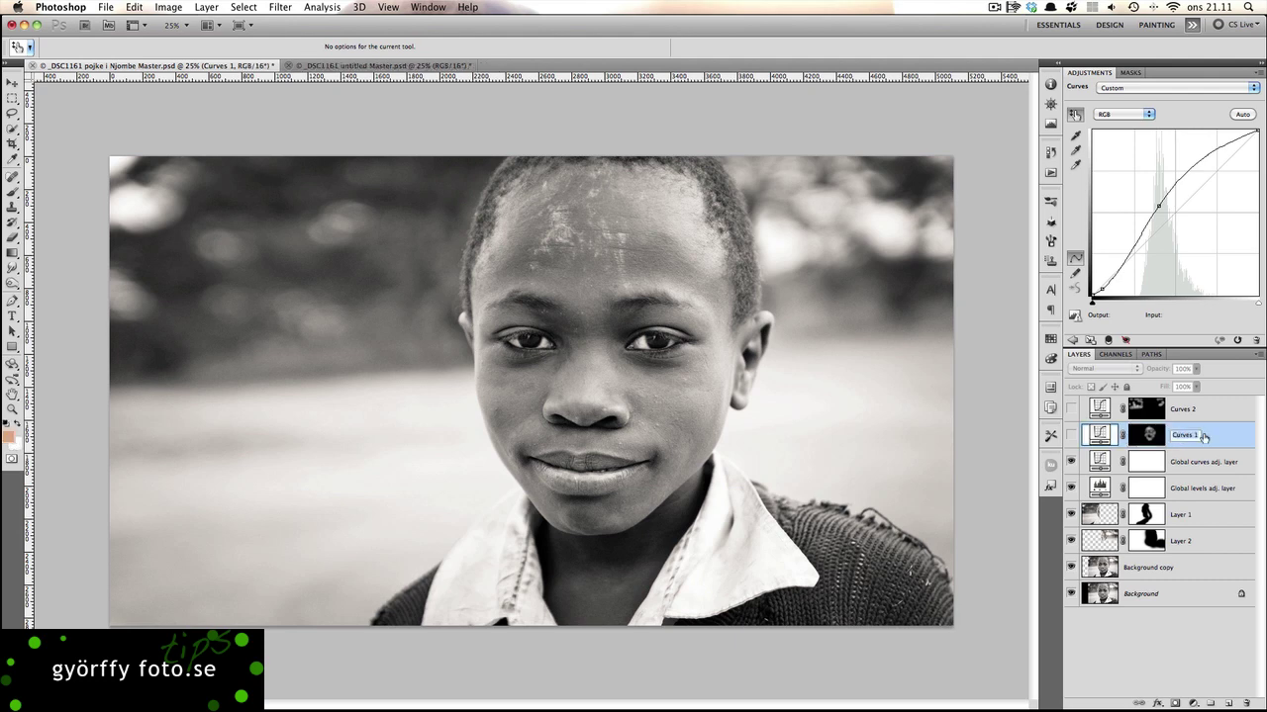
{"action": "type", "text": "BRIGHT"}
{"action": "type", "text": "EN"}
{"action": "type", "text": " FACE"}
{"action": "key", "text": "Return"}
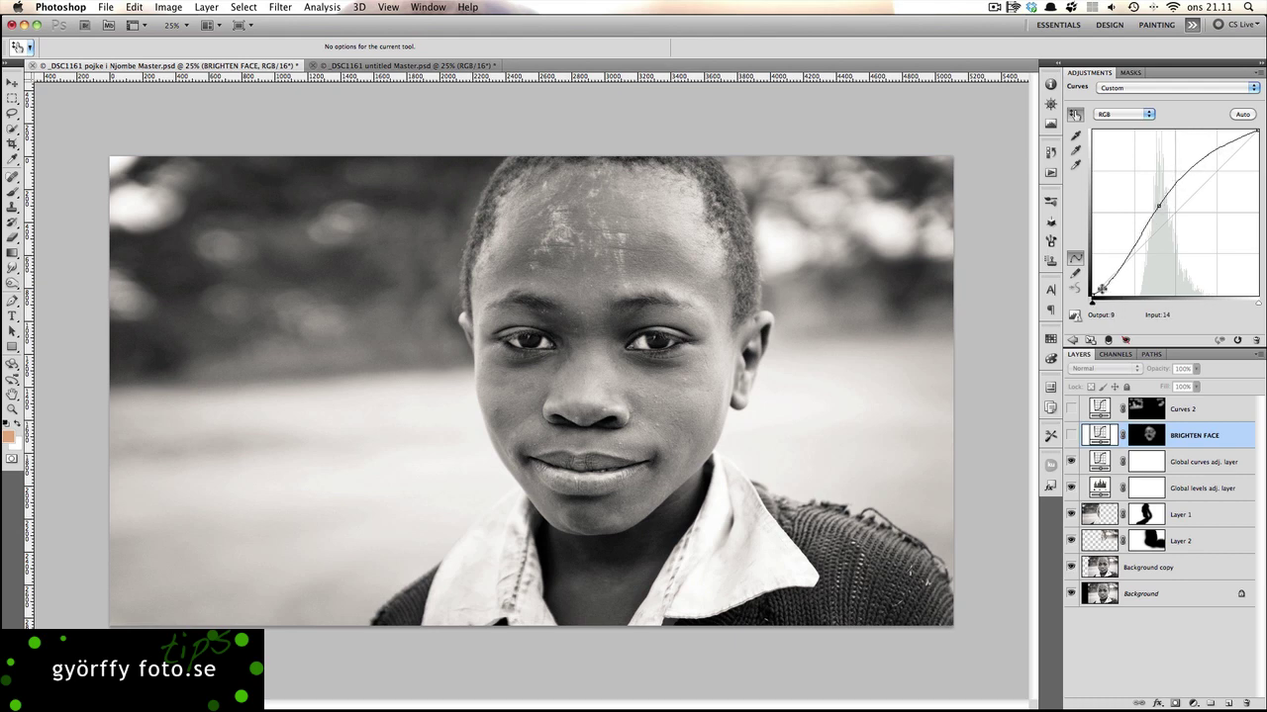
Switch on BRIGHTEN FACE, compare the face with and without it, and inspect its mask
{"action": "left_click", "coordinate": [1145, 436]}
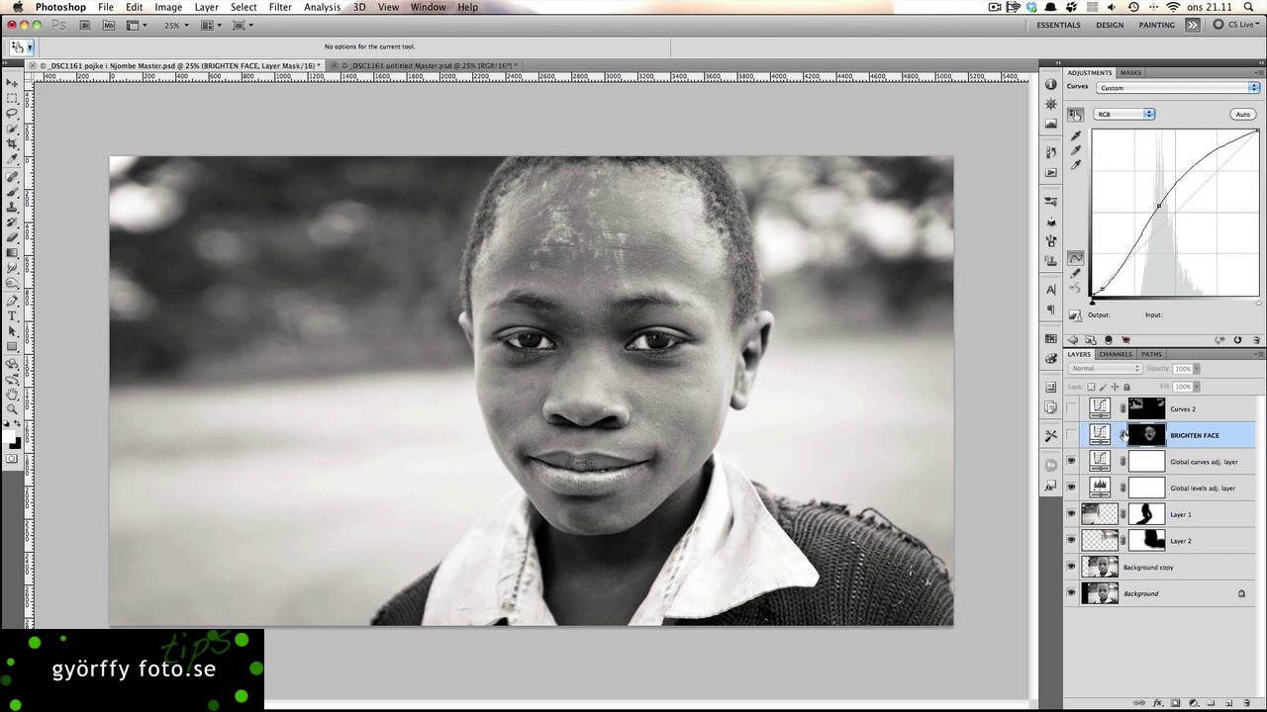
{"action": "left_click", "coordinate": [1070, 435]}
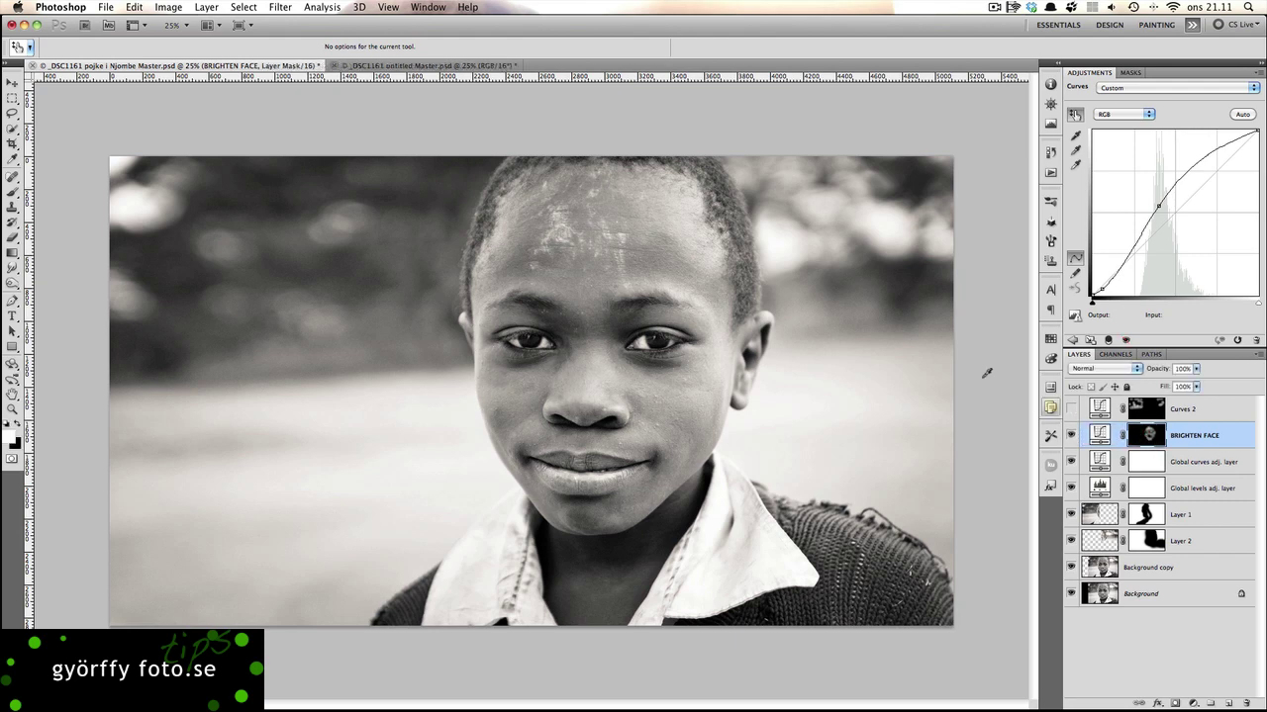
{"action": "left_click", "coordinate": [1071, 435]}
{"action": "left_click", "coordinate": [1071, 436]}
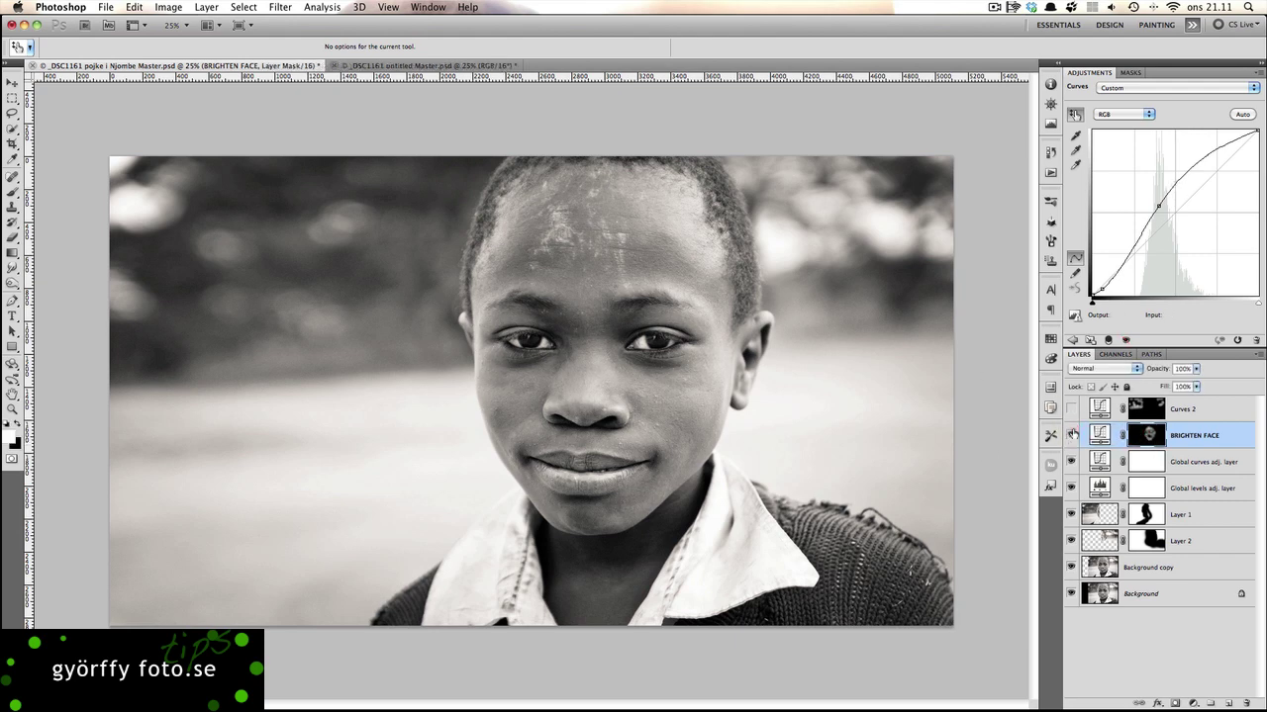
{"action": "left_click", "coordinate": [1071, 435]}
{"action": "left_click", "coordinate": [1071, 436]}
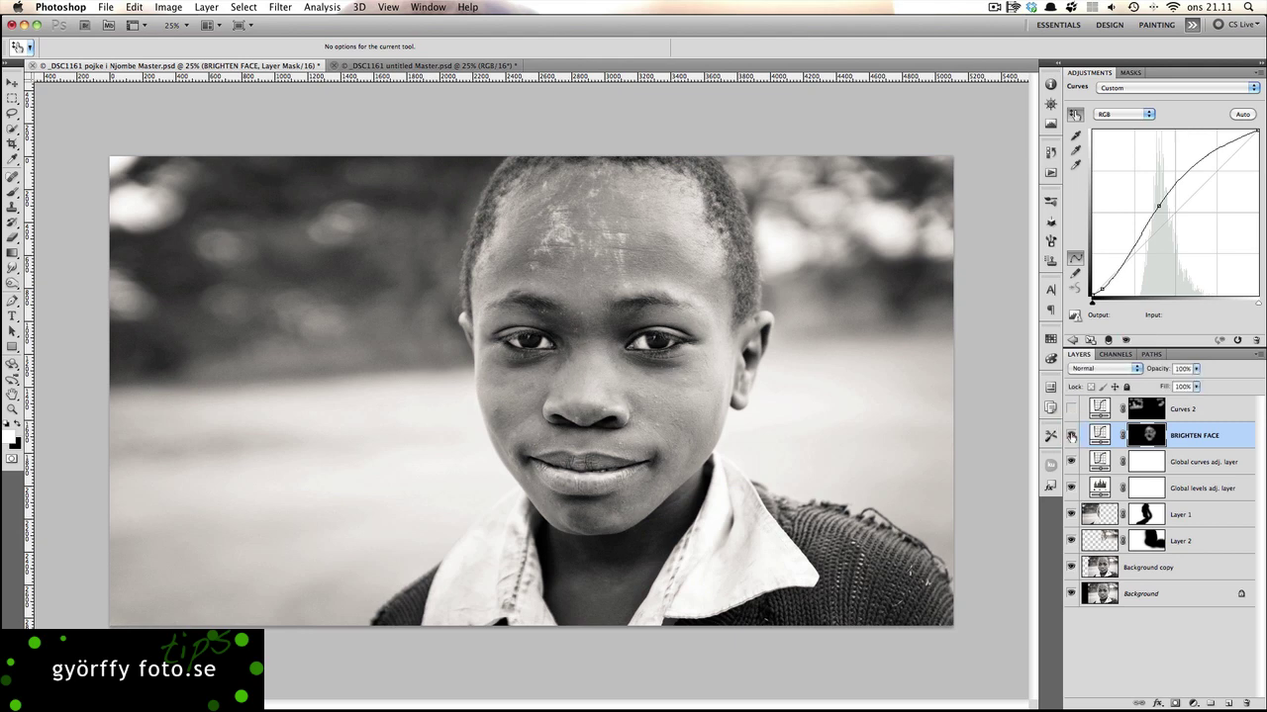
{"action": "left_click", "coordinate": [1144, 436], "text": "alt"}
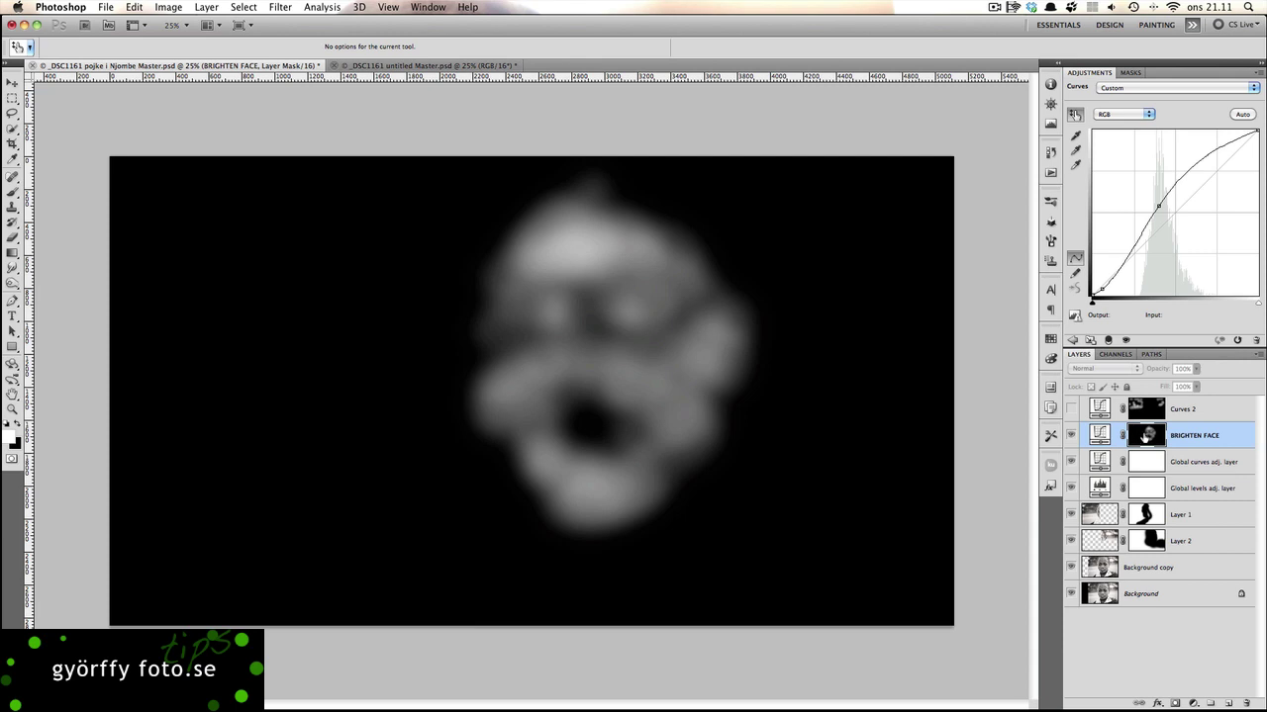
{"action": "left_click", "coordinate": [1144, 438], "text": "alt"}
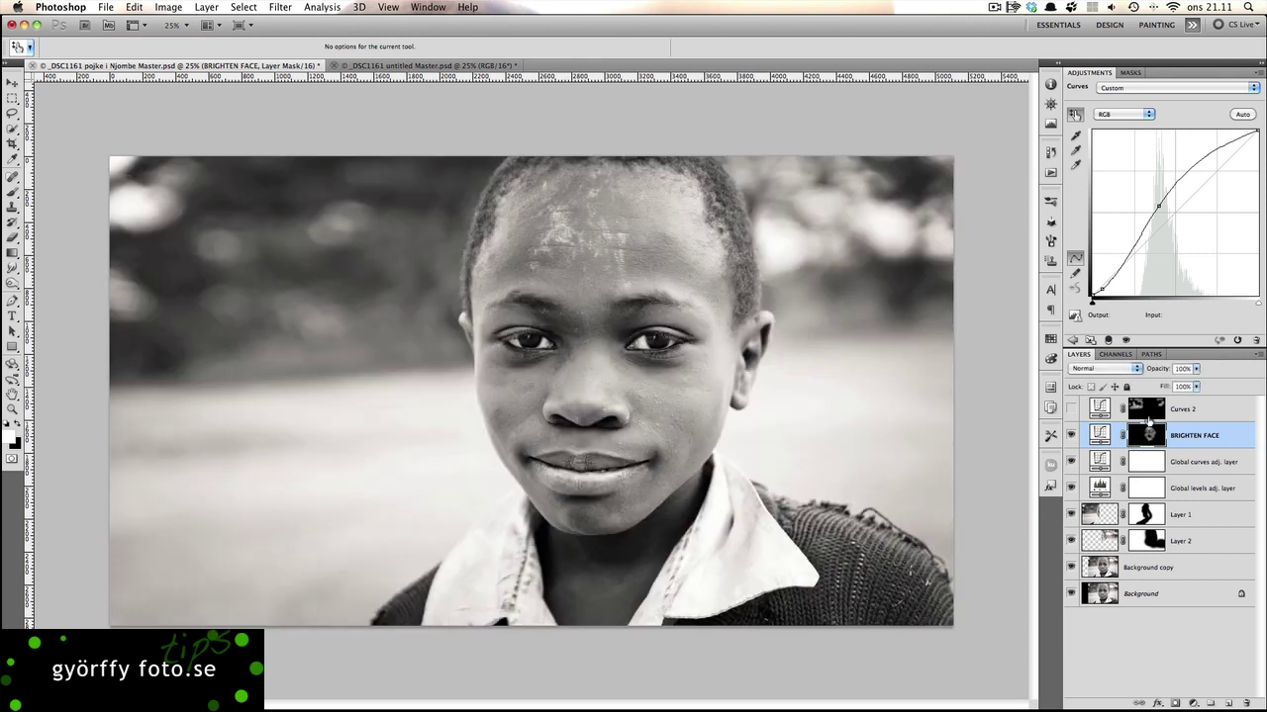
Rename the Curves 2 adjustment layer to 'Brighten bokeh'
{"action": "left_click", "coordinate": [1145, 408]}
{"action": "left_click", "coordinate": [1100, 407]}
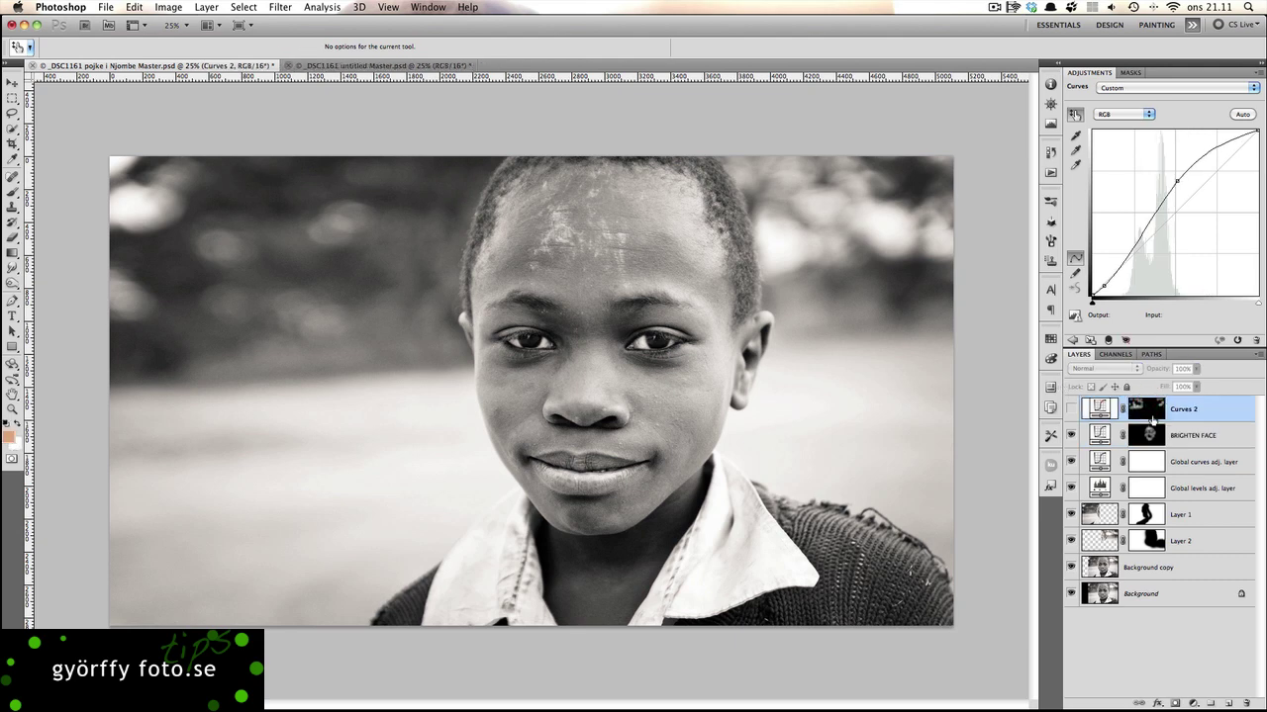
{"action": "double_click", "coordinate": [1187, 410]}
{"action": "type", "text": "Brighten"}
{"action": "type", "text": " bo"}
{"action": "type", "text": "keh"}
{"action": "key", "text": "Return"}
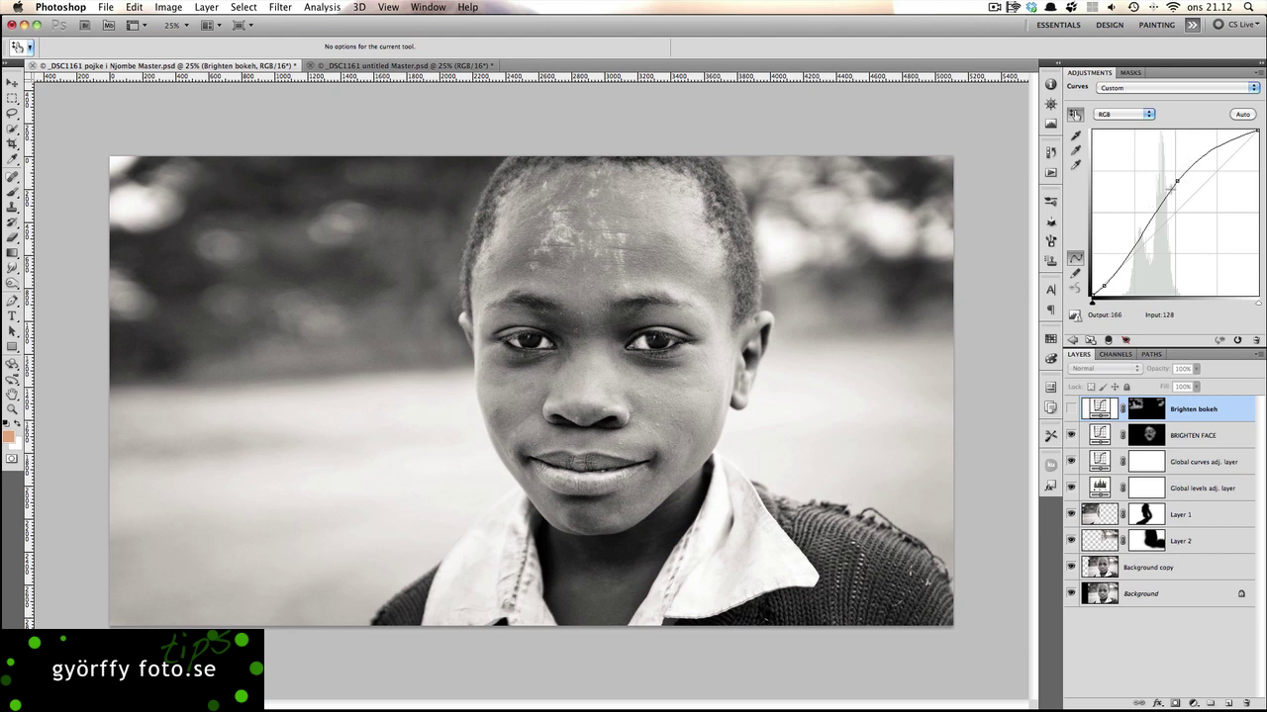
Switch on Brighten bokeh, compare the background with and without it, then return to Lightroom
{"action": "left_click", "coordinate": [1070, 409]}
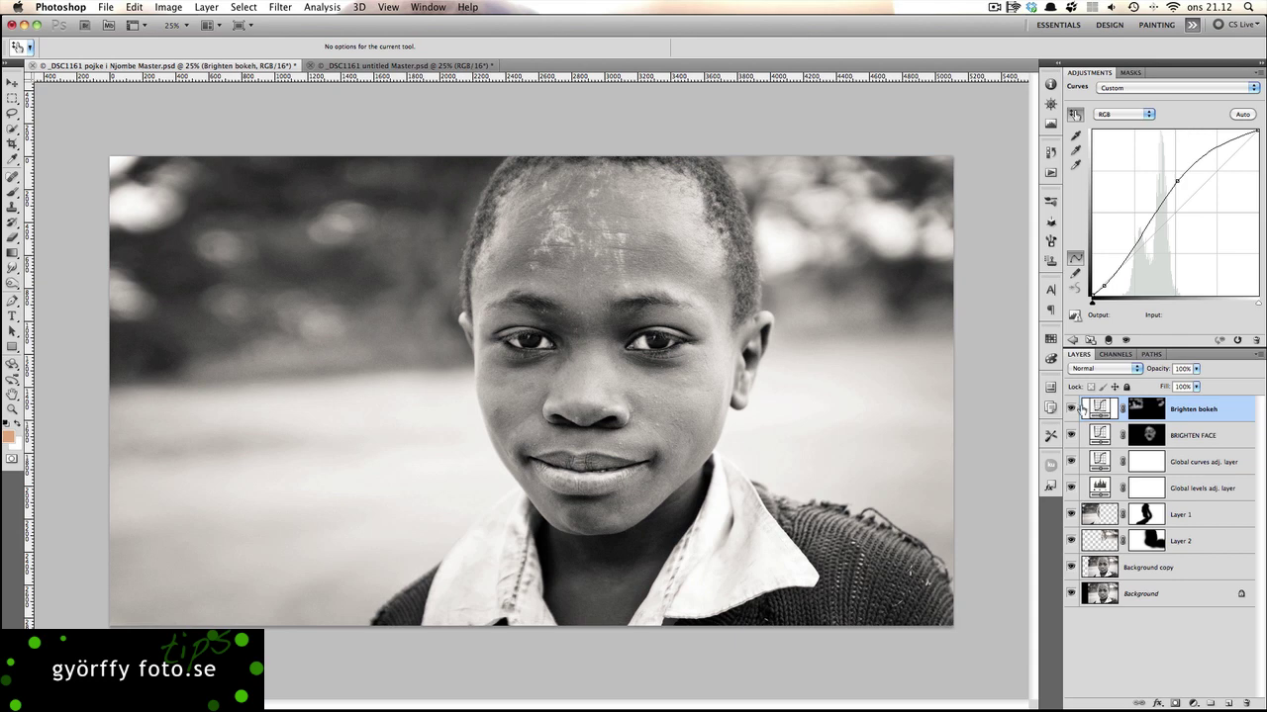
{"action": "left_click", "coordinate": [1070, 409]}
{"action": "left_click", "coordinate": [1071, 409]}
{"action": "left_click", "coordinate": [1070, 409]}
{"action": "left_click", "coordinate": [1070, 409]}
{"action": "left_click", "coordinate": [1158, 670]}
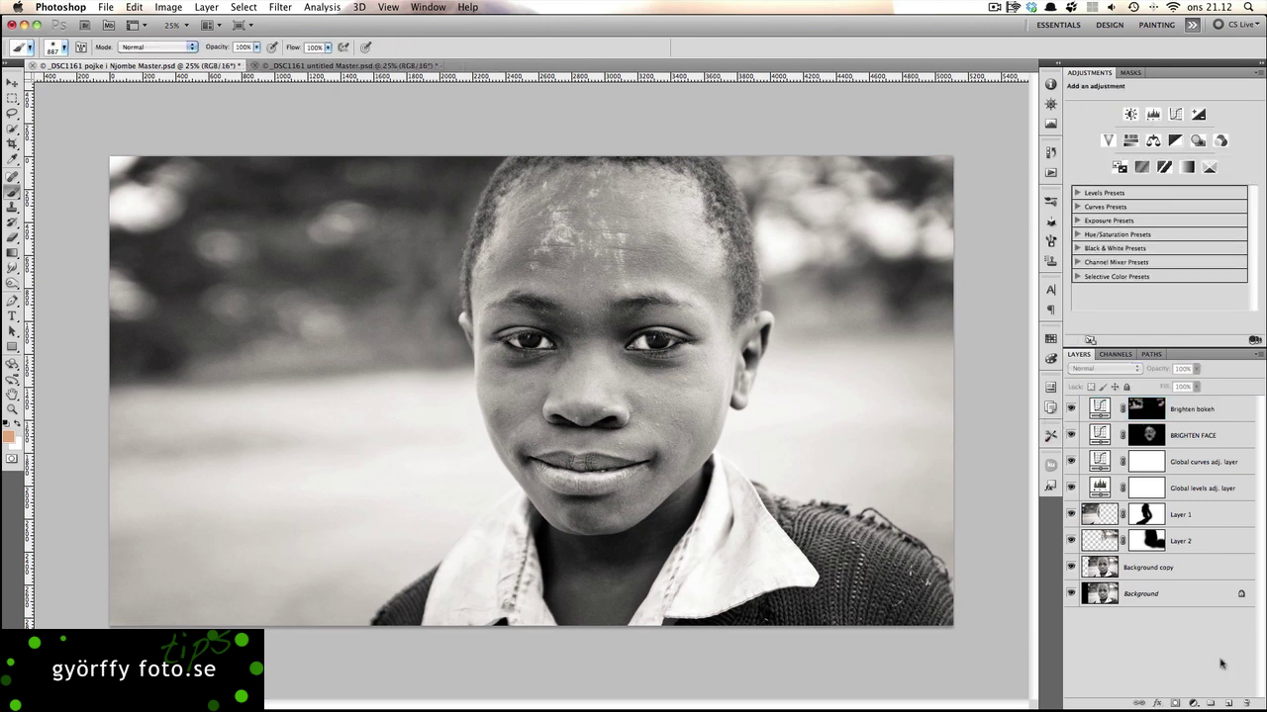
{"action": "key", "text": "super+Tab"}
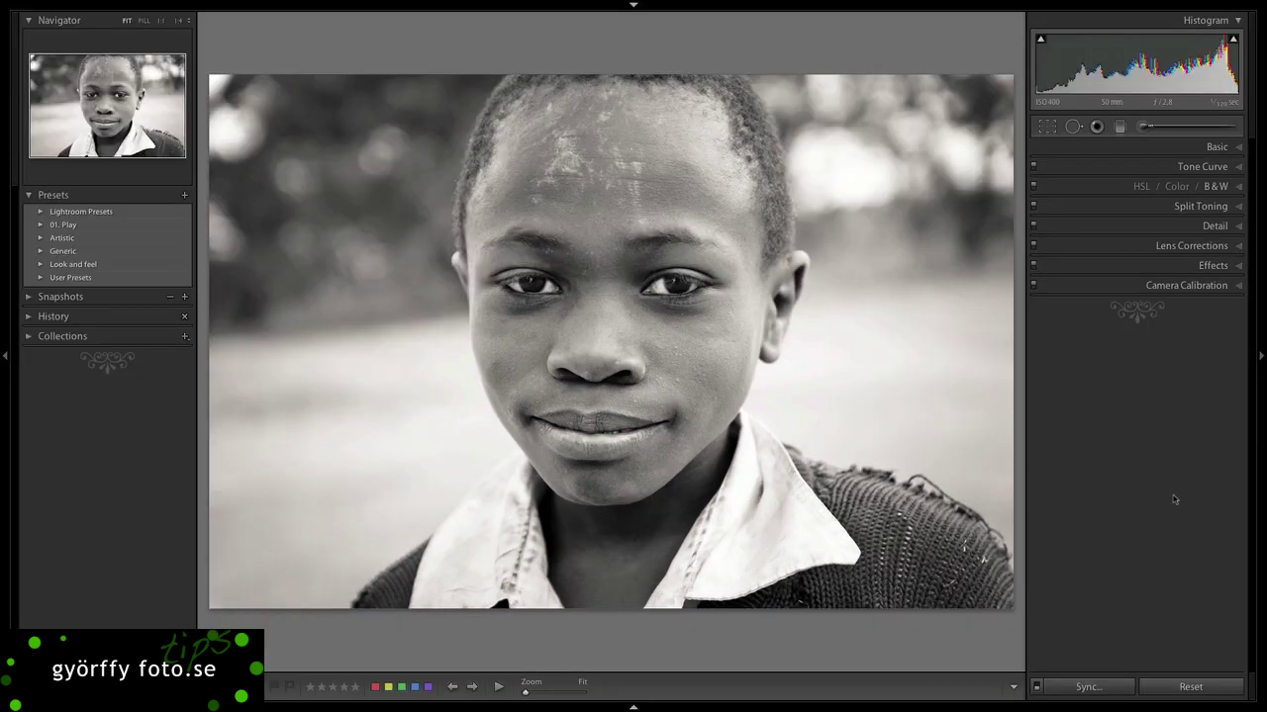
Show the colour original, black-and-white version and Photoshop master together in Survey view
{"action": "left_click", "coordinate": [633, 706]}
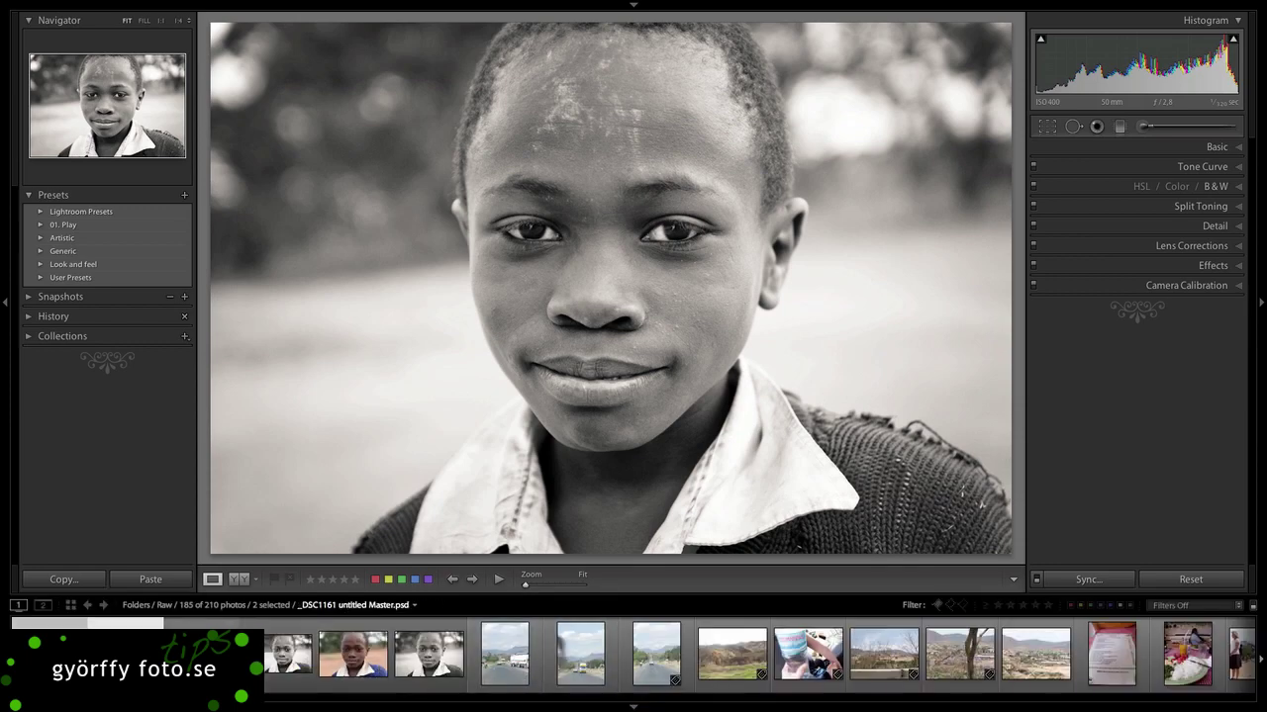
{"action": "left_click", "coordinate": [282, 655], "text": "super"}
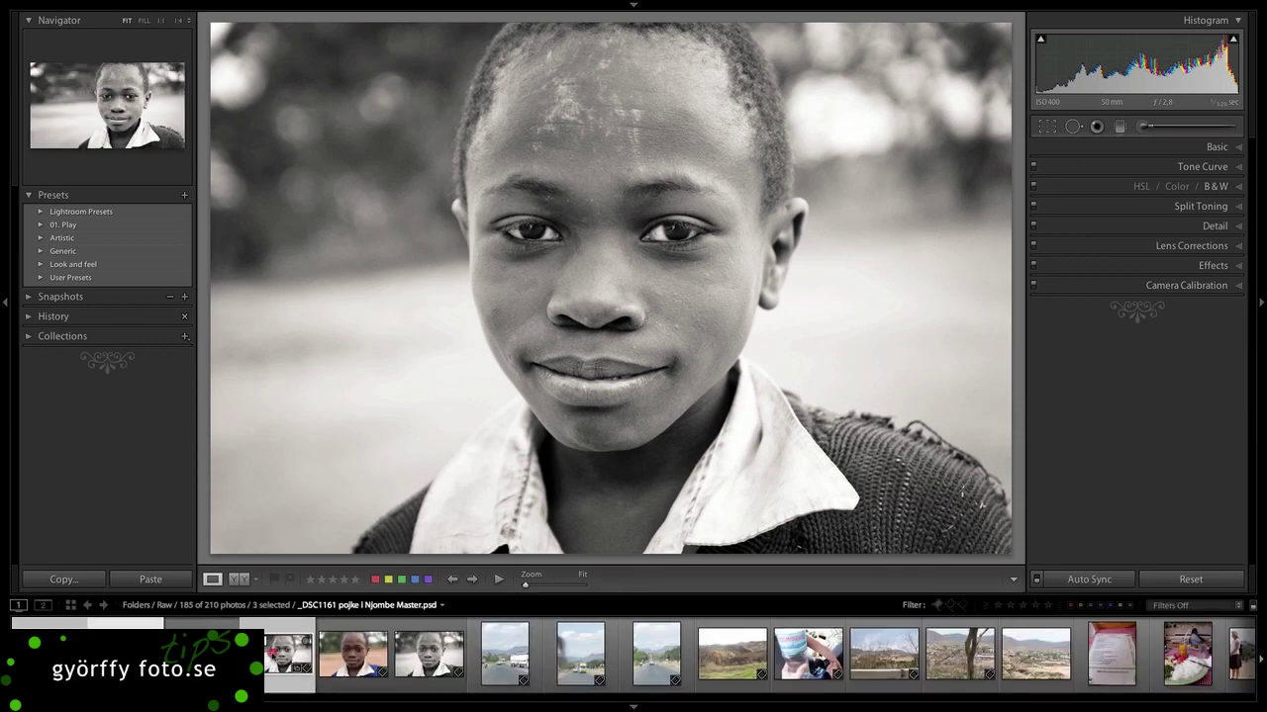
{"action": "key", "text": "n"}
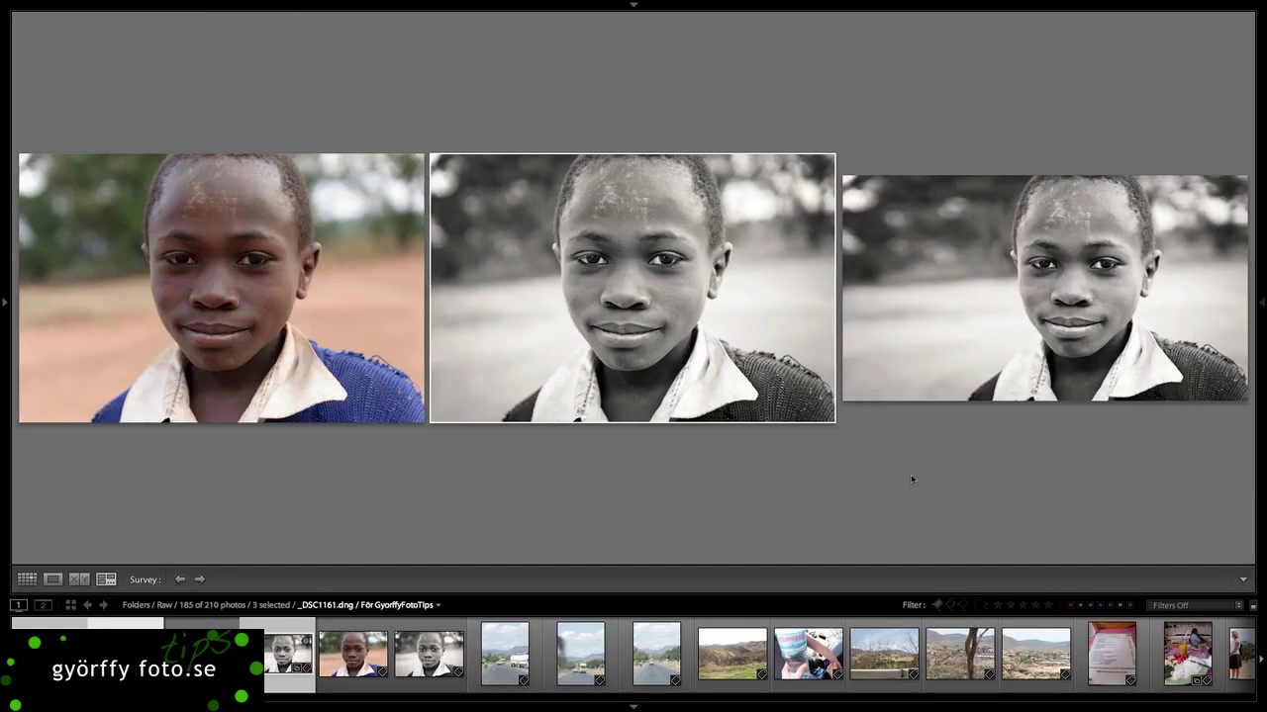
{"action": "key", "text": "shift+Tab"}
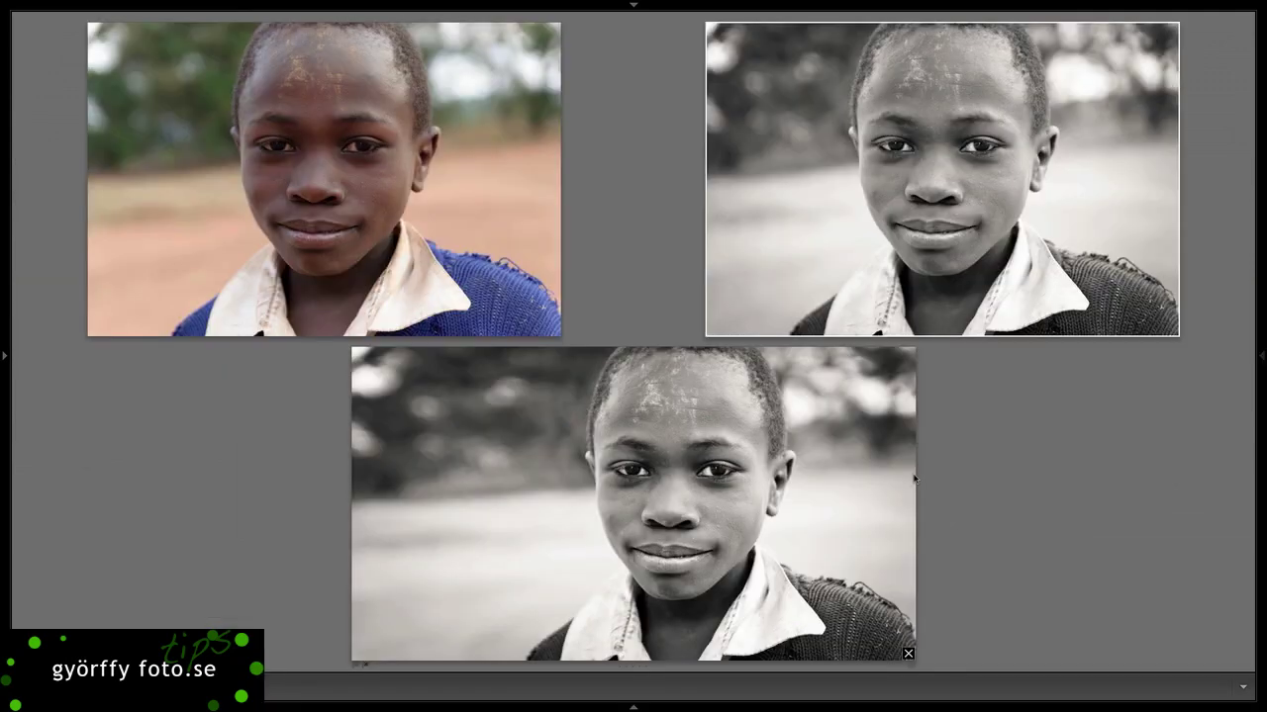
{"action": "left_click", "coordinate": [395, 190]}
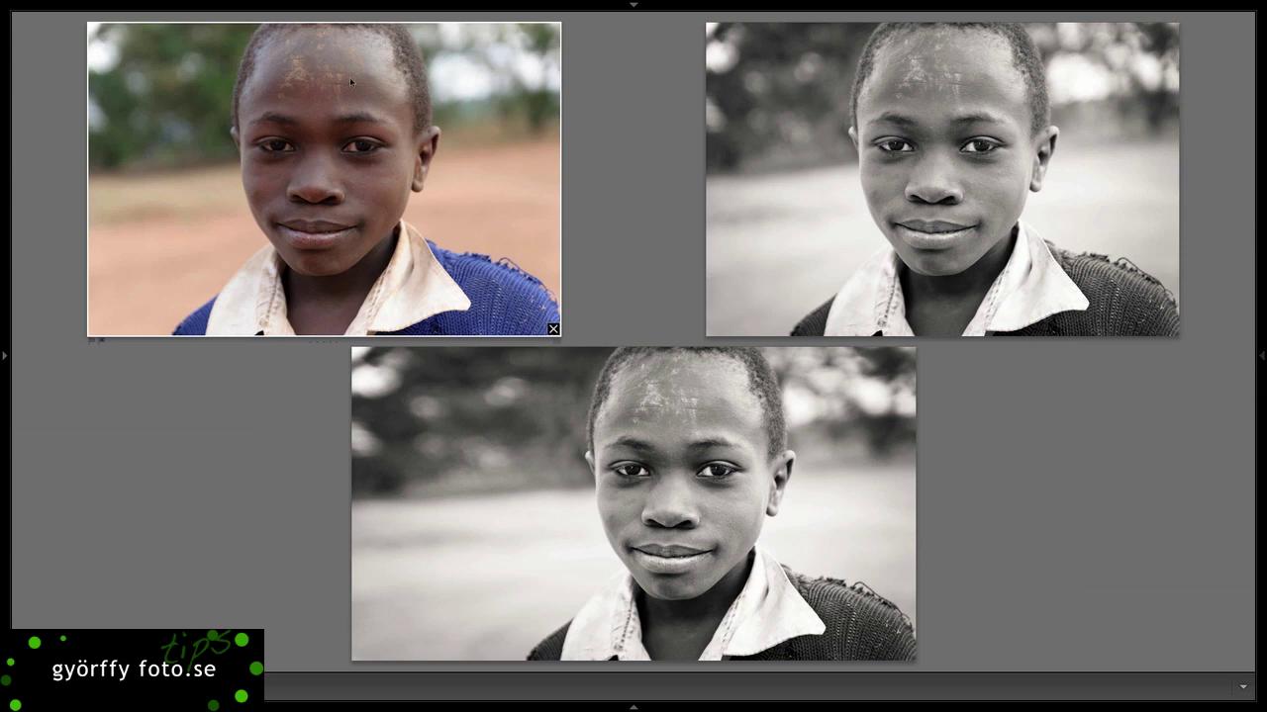
{"action": "left_click", "coordinate": [451, 211]}
{"action": "left_click", "coordinate": [1005, 250]}
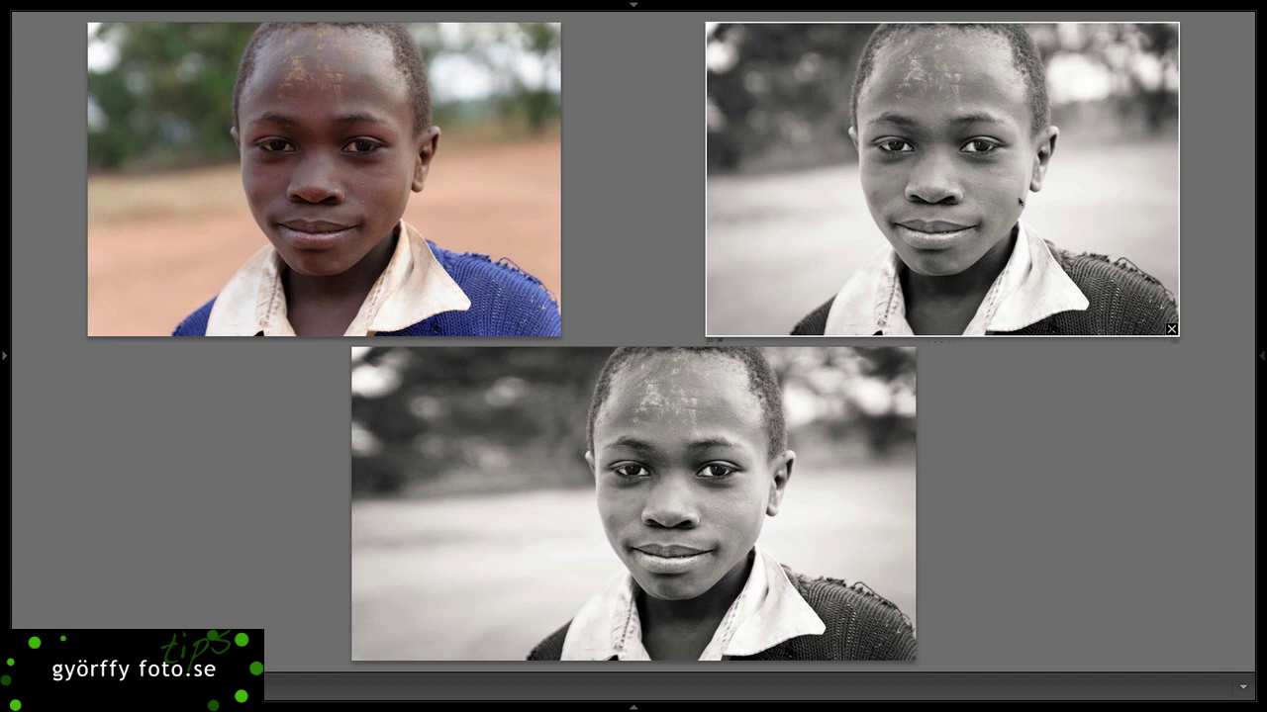
{"action": "left_click", "coordinate": [780, 535]}
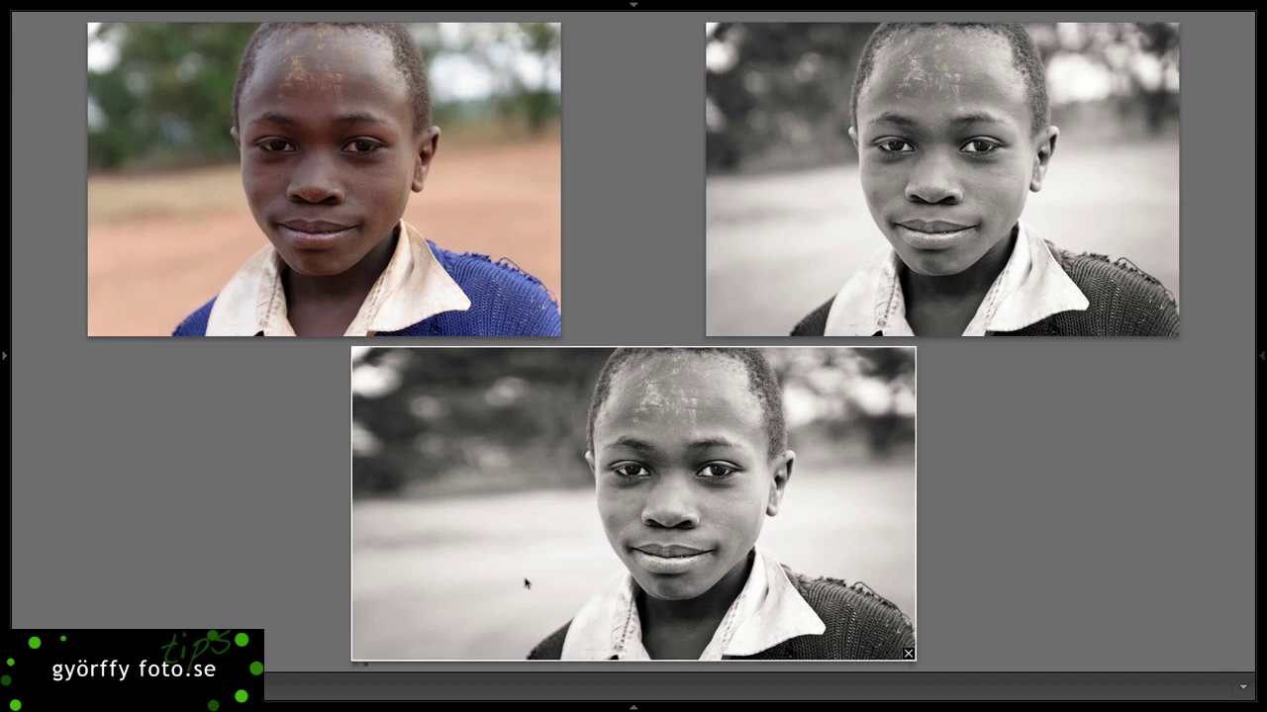